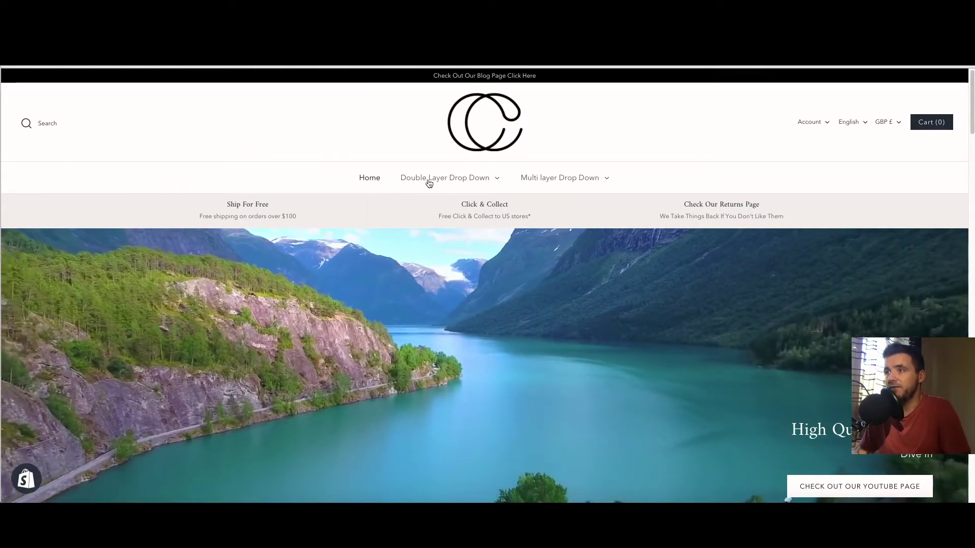
Examine the Double Layer and Multi layer drop-downs in the storefront's navigation bar
mouse_move(450, 182)
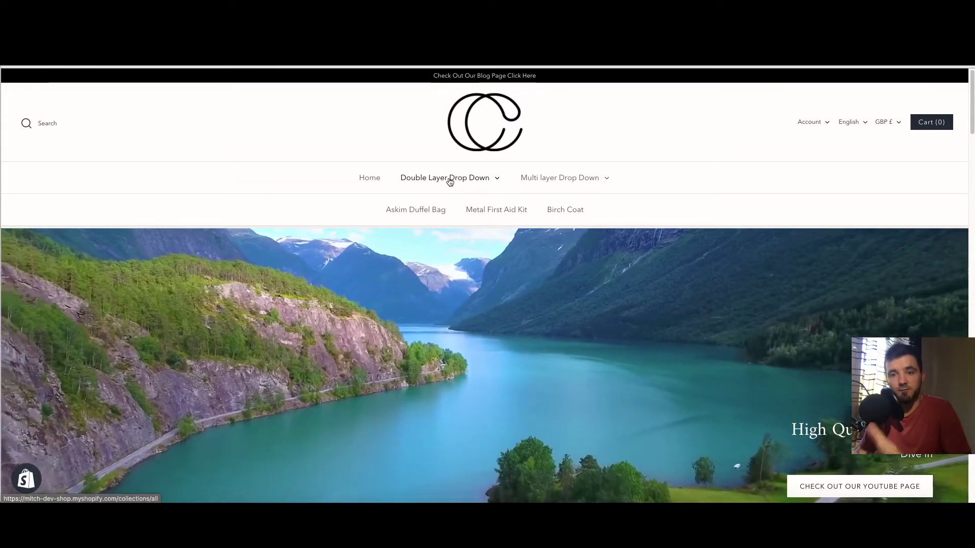
mouse_move(559, 175)
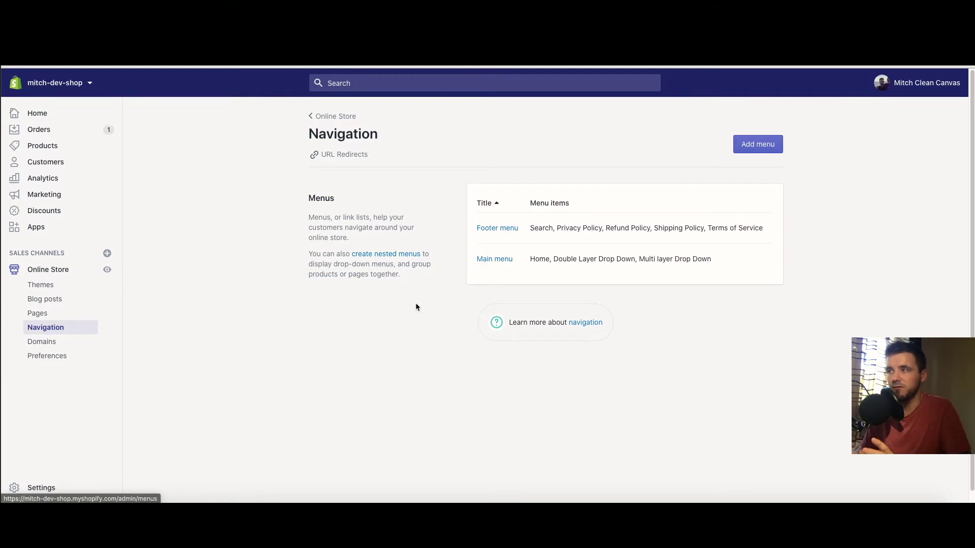
Open the Main menu for editing in the store's navigation settings and collapse its Multi layer Drop Down item
click(752, 147)
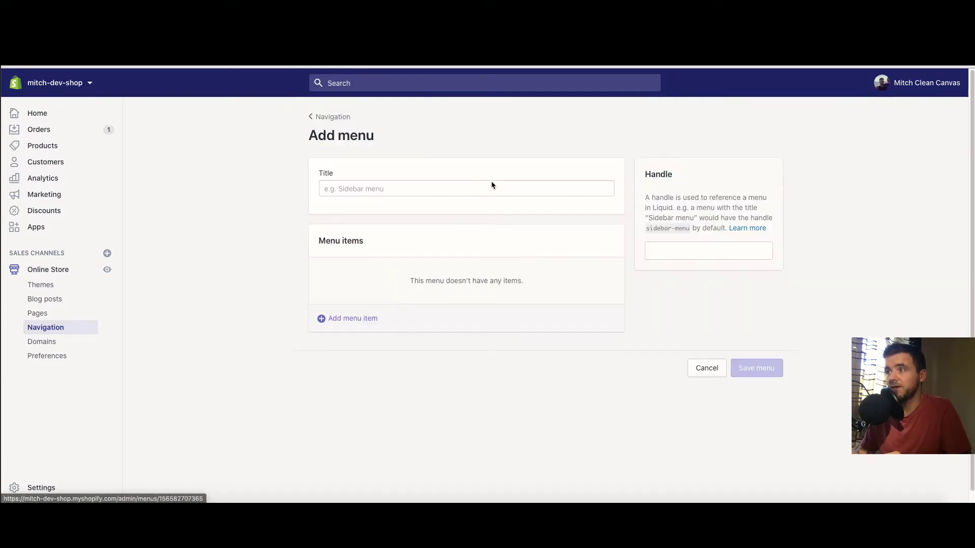
click(318, 118)
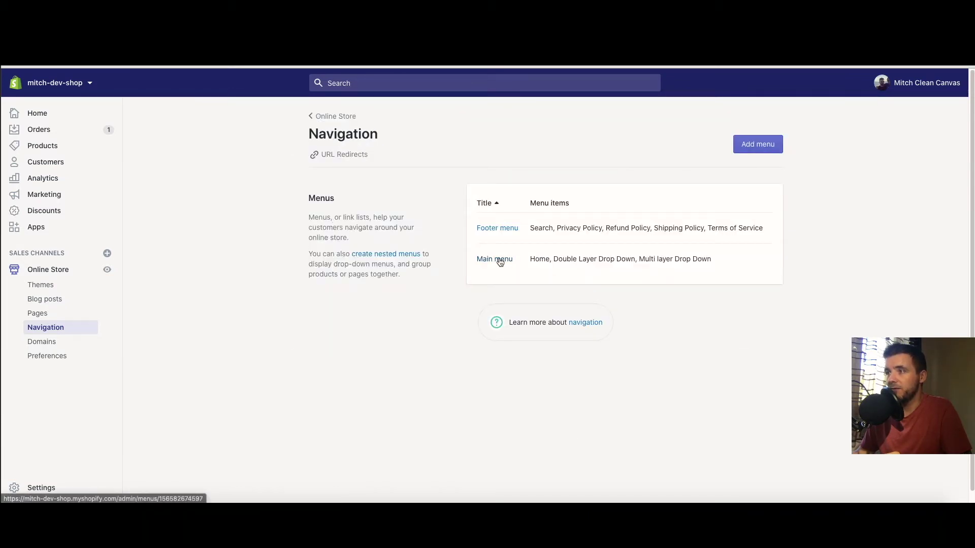
click(500, 261)
scroll(313, 264, down, 1)
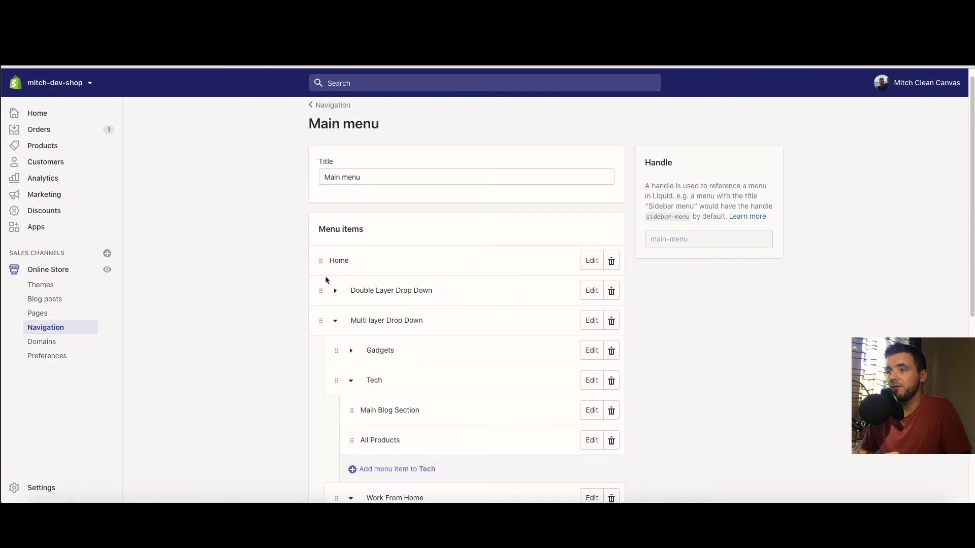
click(335, 321)
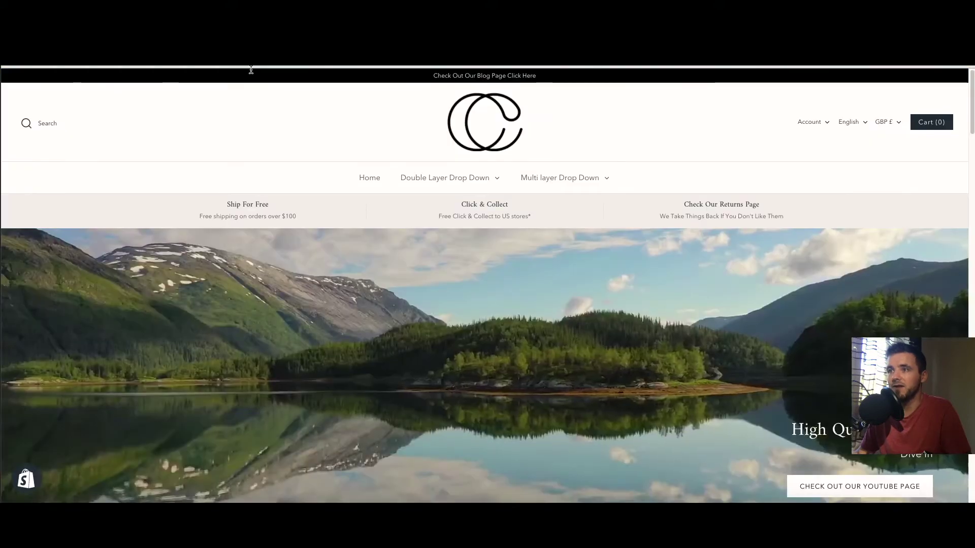
mouse_move(444, 182)
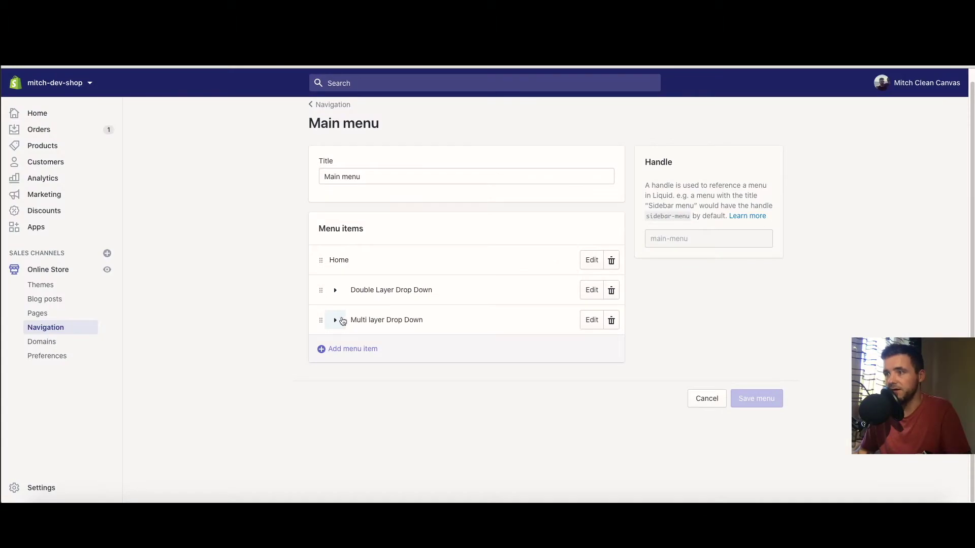
Add a top-level item named "DL 2" linked to the Home page to the Main menu and save the menu
click(340, 349)
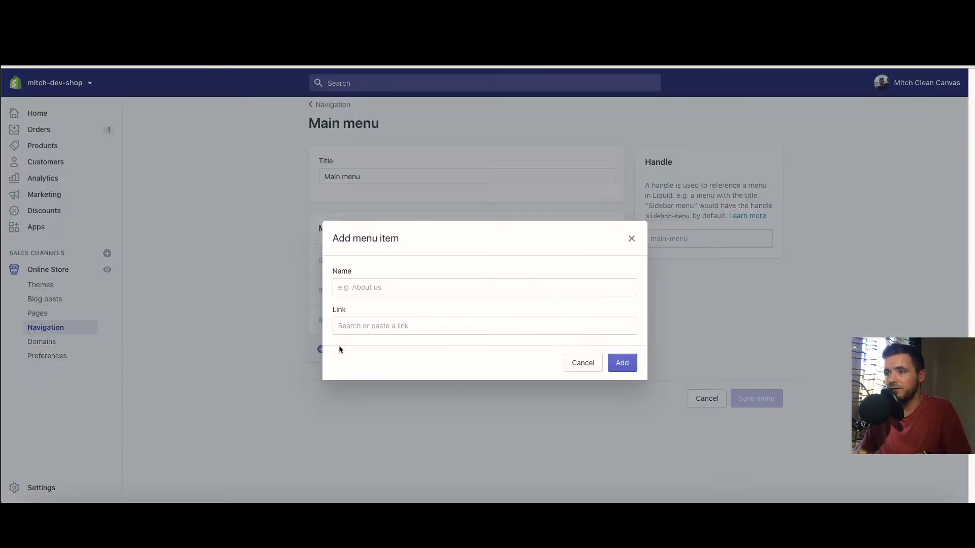
click(372, 292)
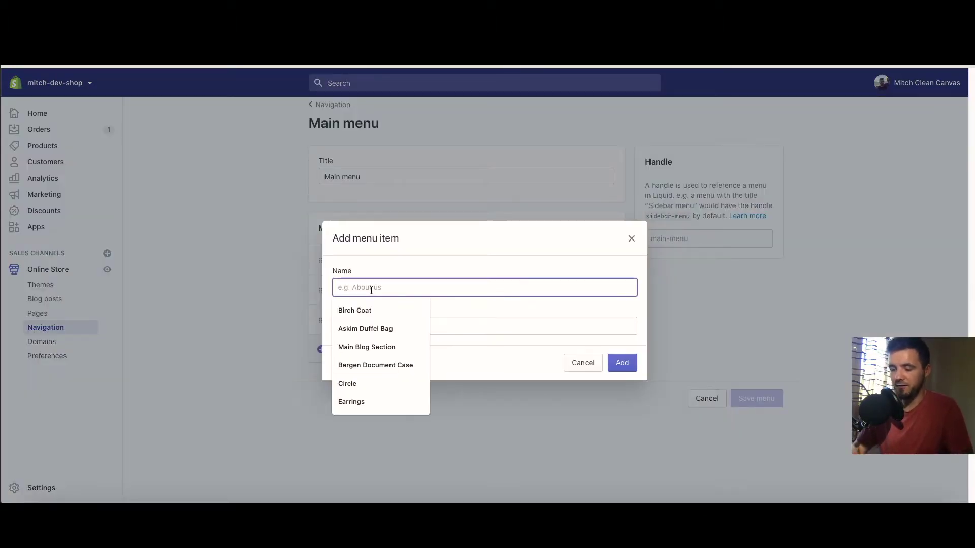
text(DL )
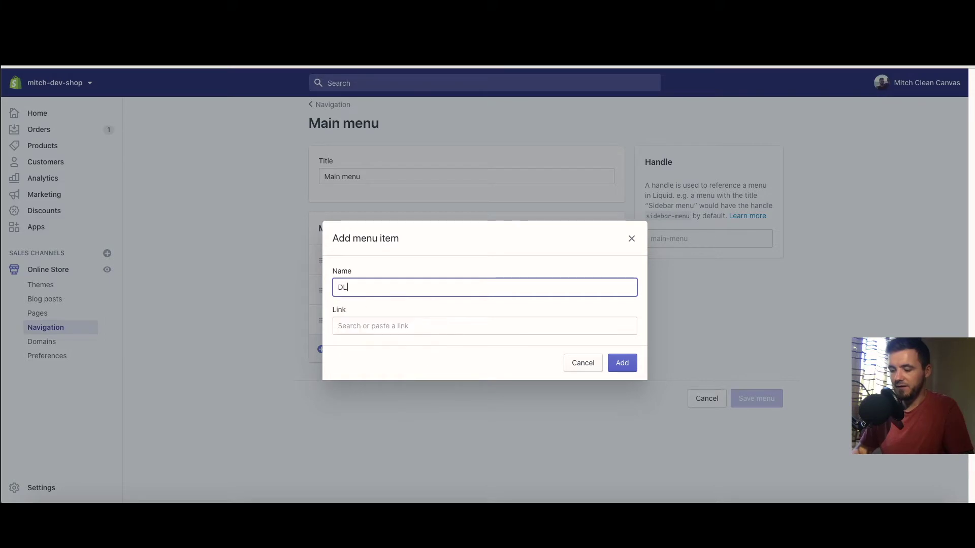
text(2)
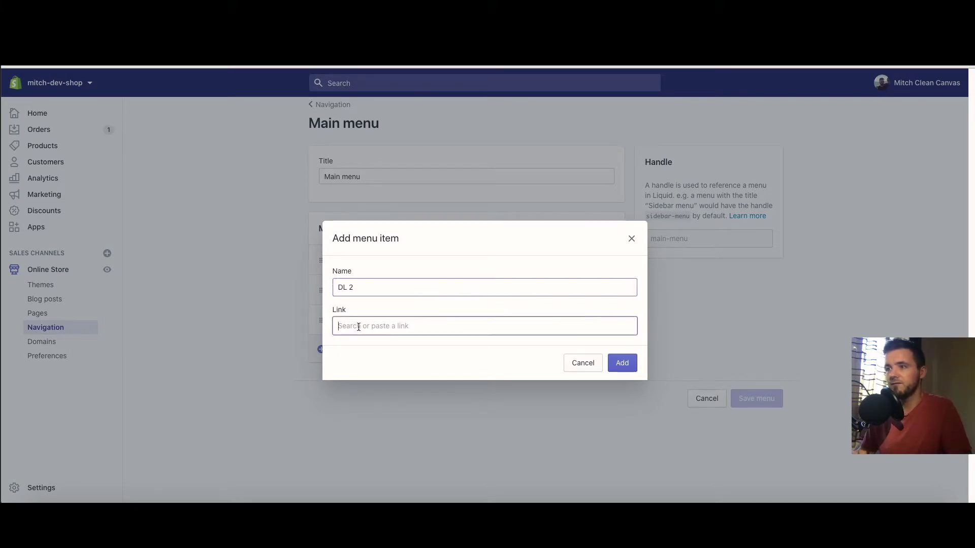
click(358, 327)
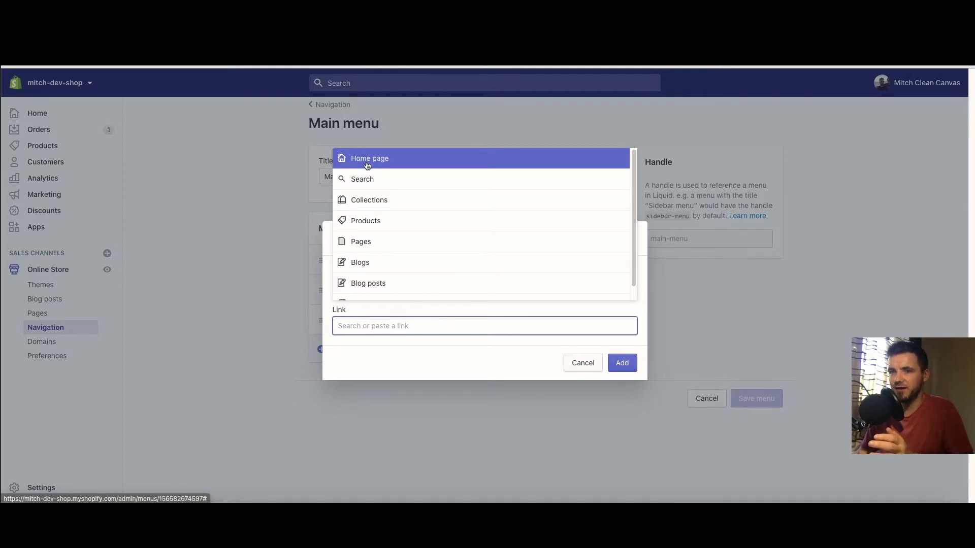
click(367, 165)
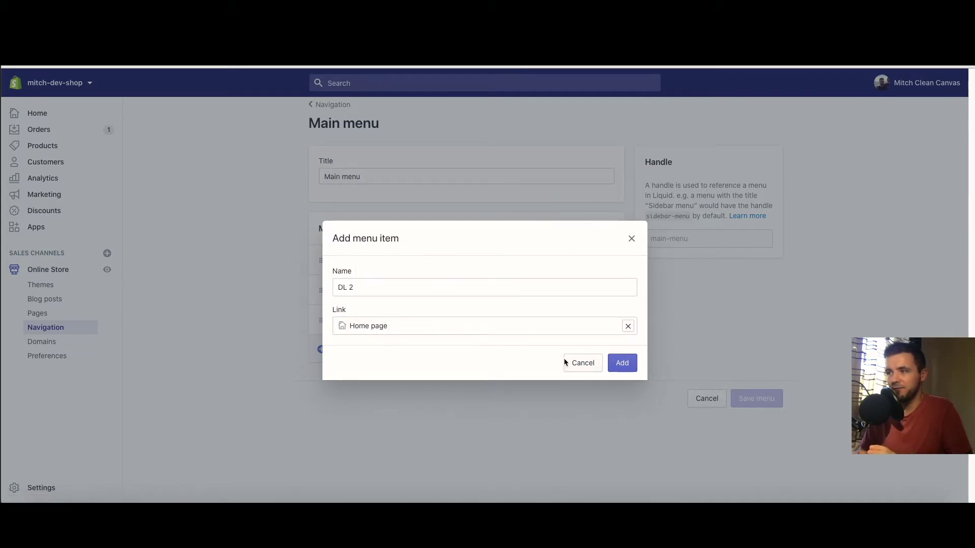
click(618, 370)
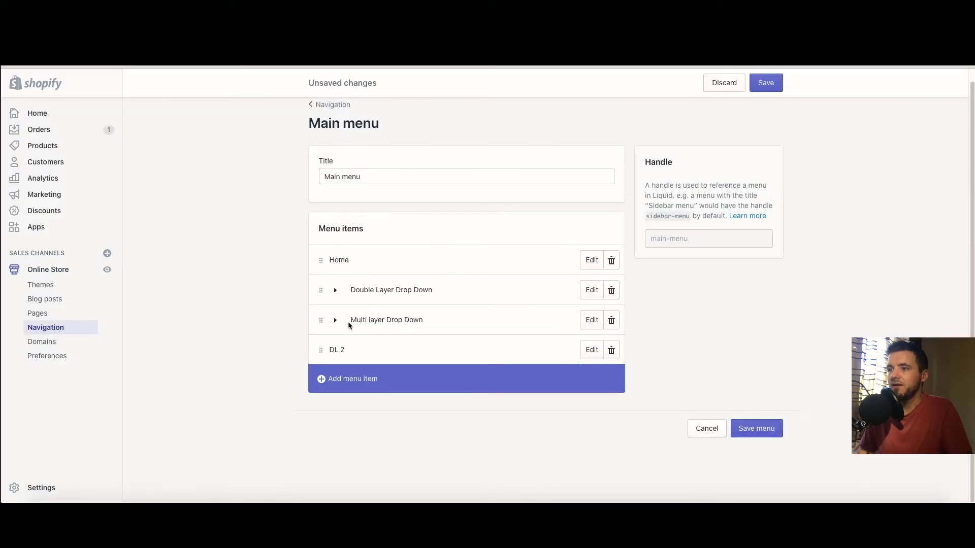
click(765, 84)
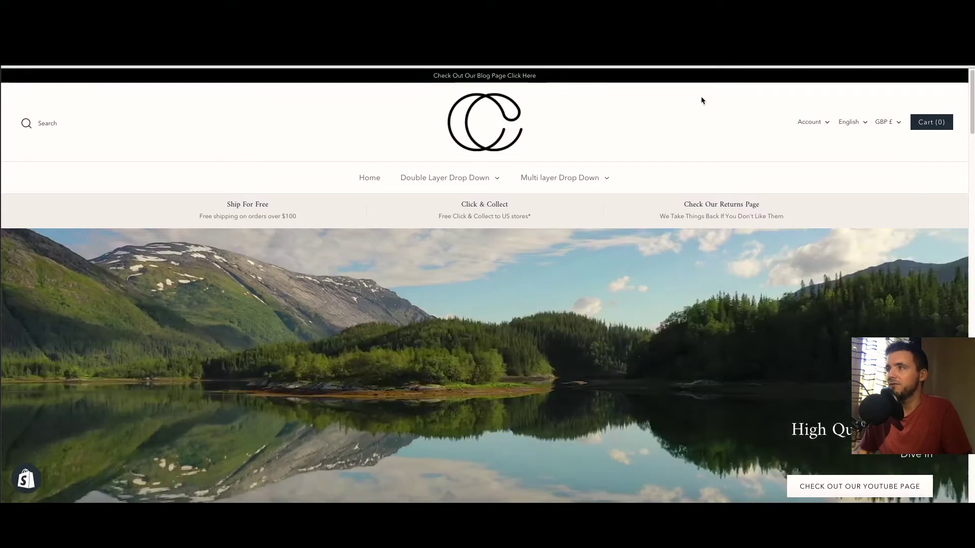
Reload the storefront and compare the DL 2 entry with the Double Layer and Multi layer drop-downs
key(super+r)
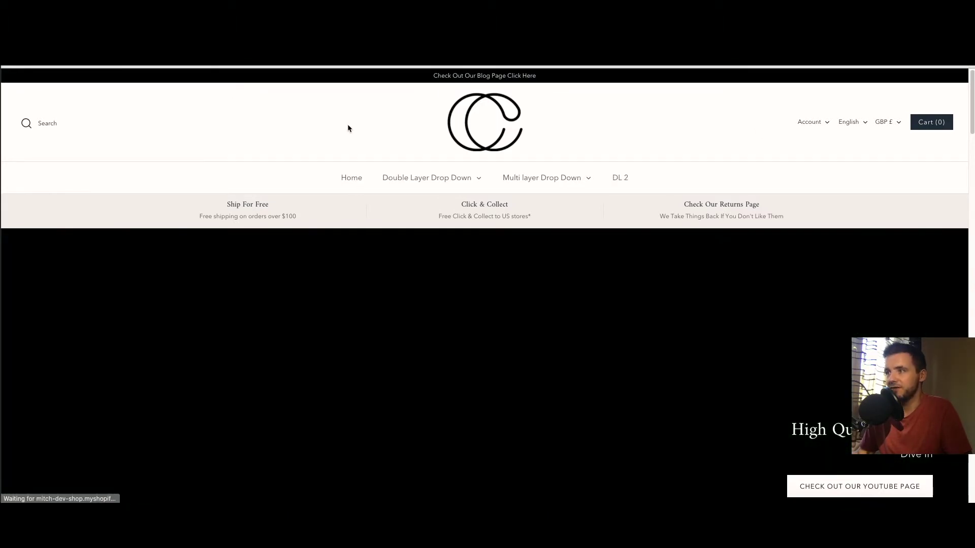
mouse_move(397, 177)
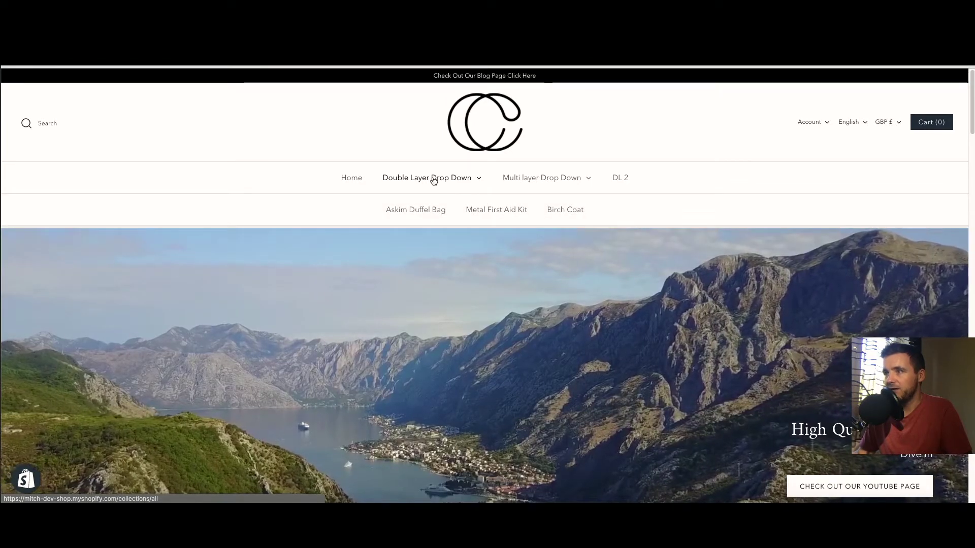
mouse_move(435, 183)
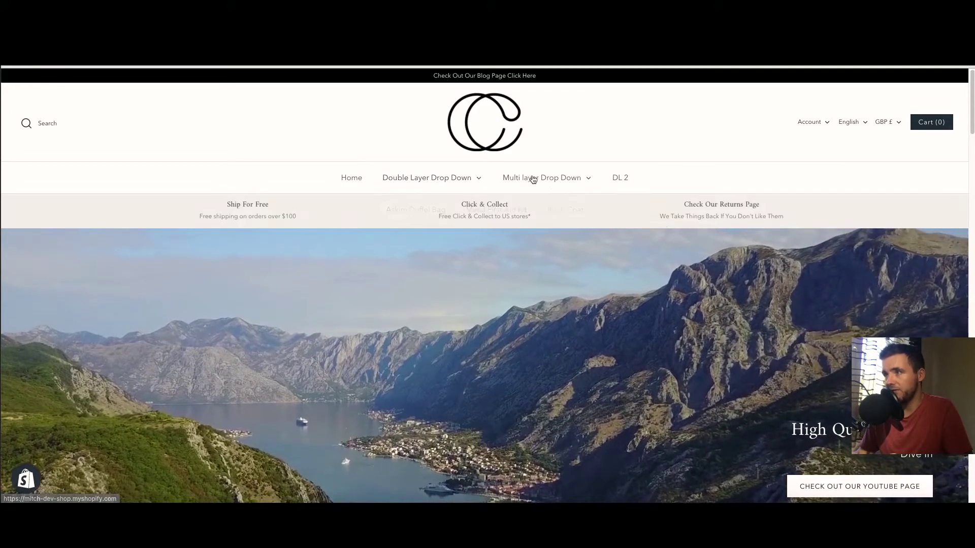
mouse_move(551, 180)
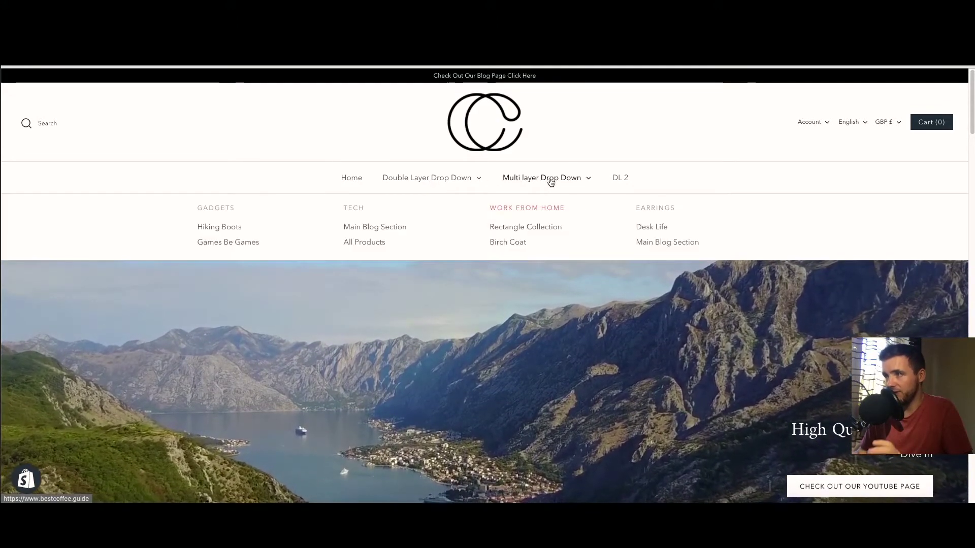
click(558, 183)
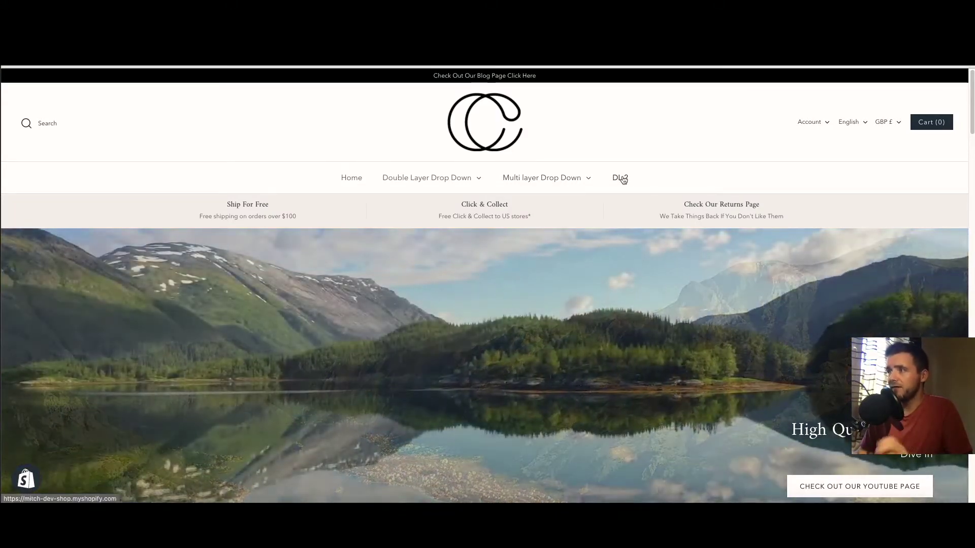
click(590, 186)
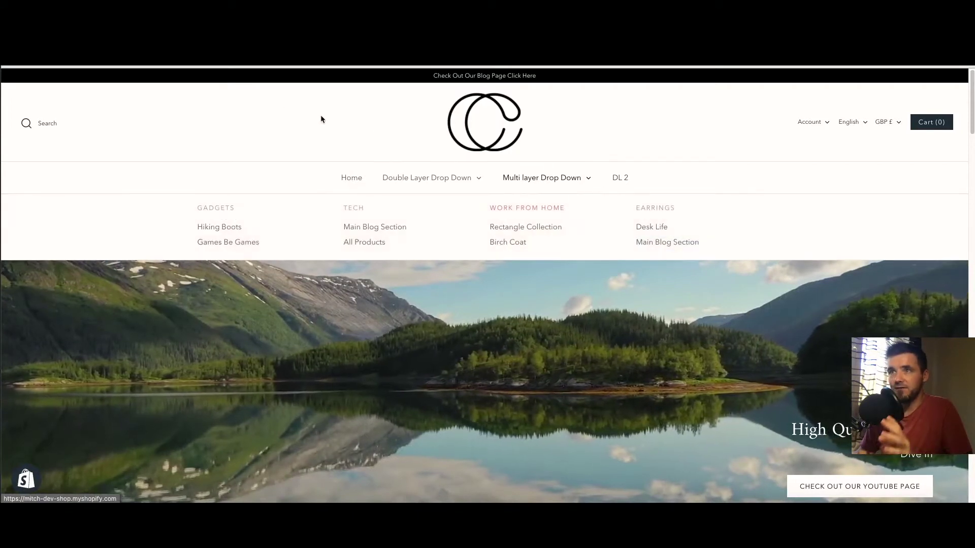
Return to the Main menu editor and add a menu item linked to the product Askim Duffel Bag, keeping the product's name
key(ctrl+shift+Tab)
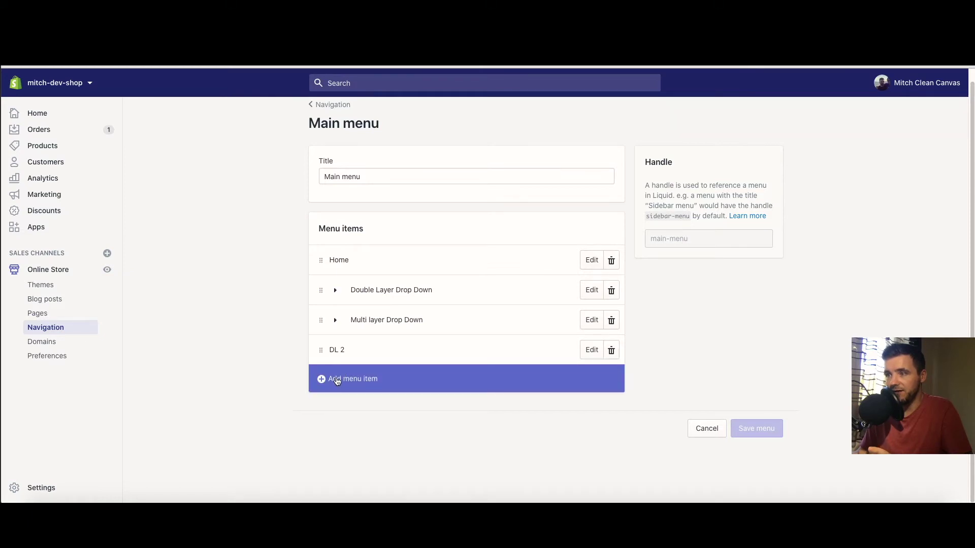
click(337, 381)
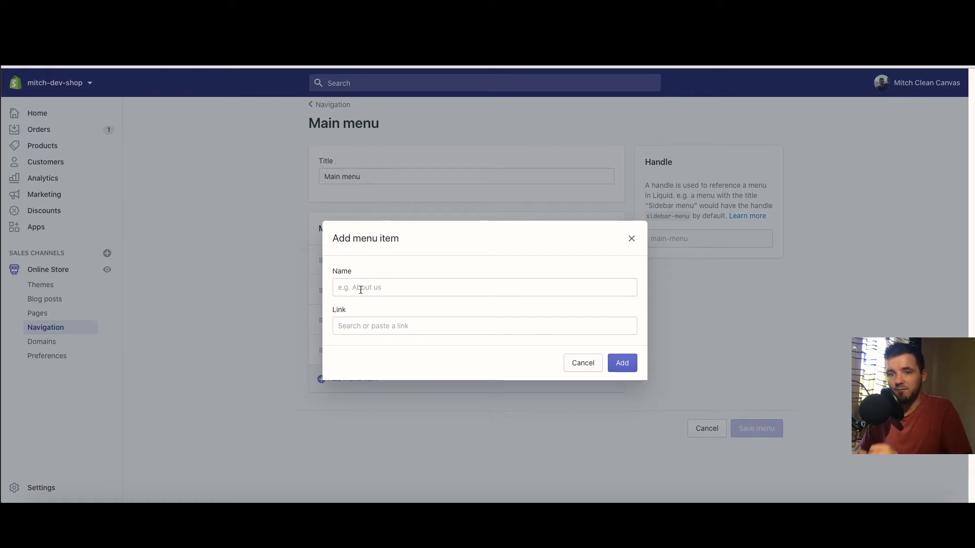
click(372, 329)
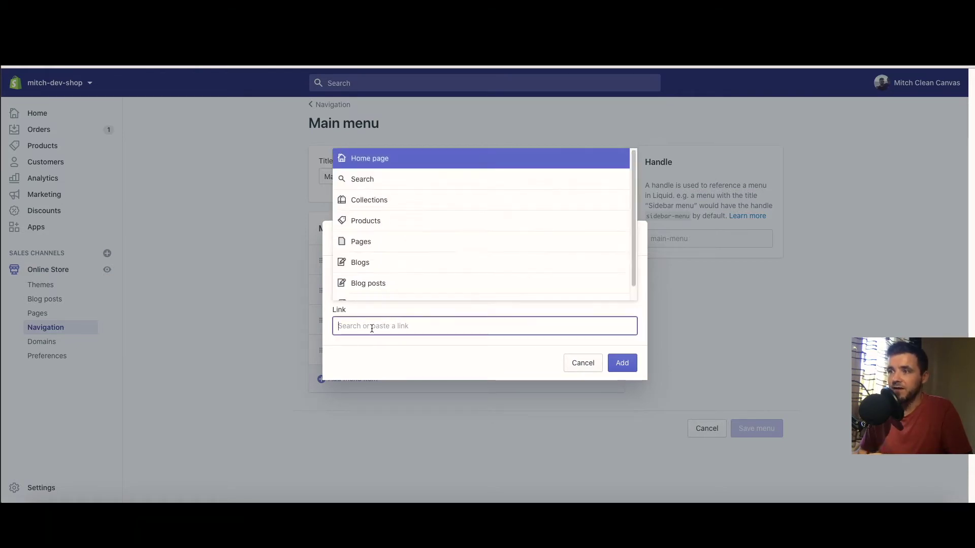
click(370, 222)
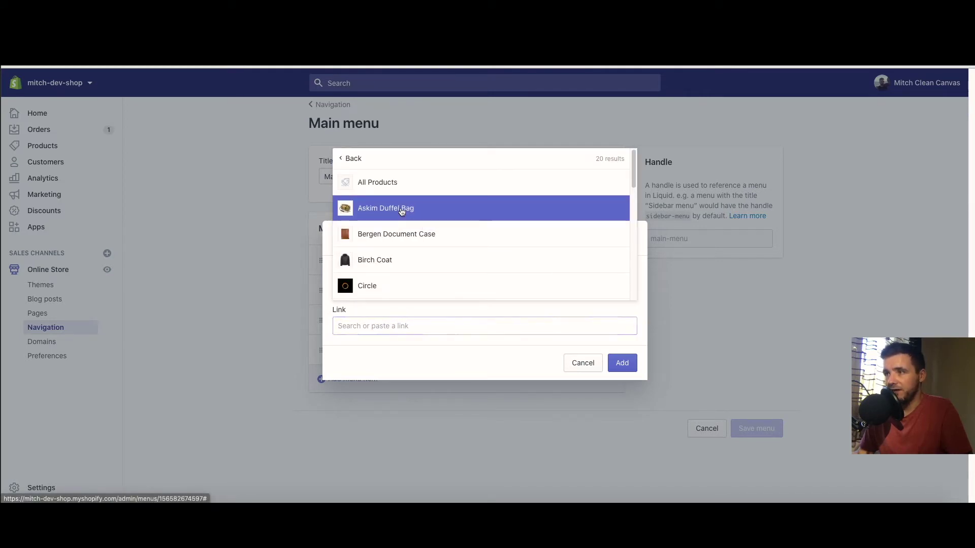
click(402, 210)
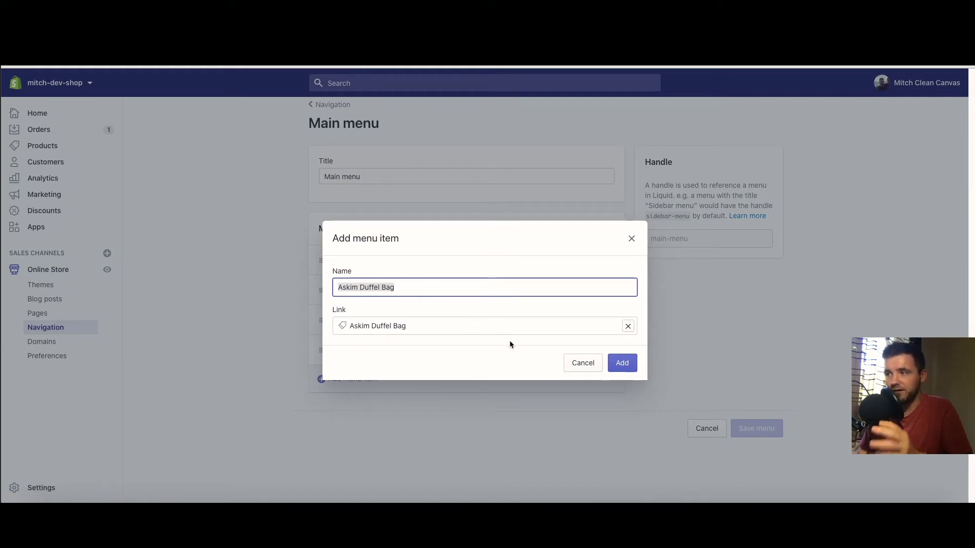
click(621, 364)
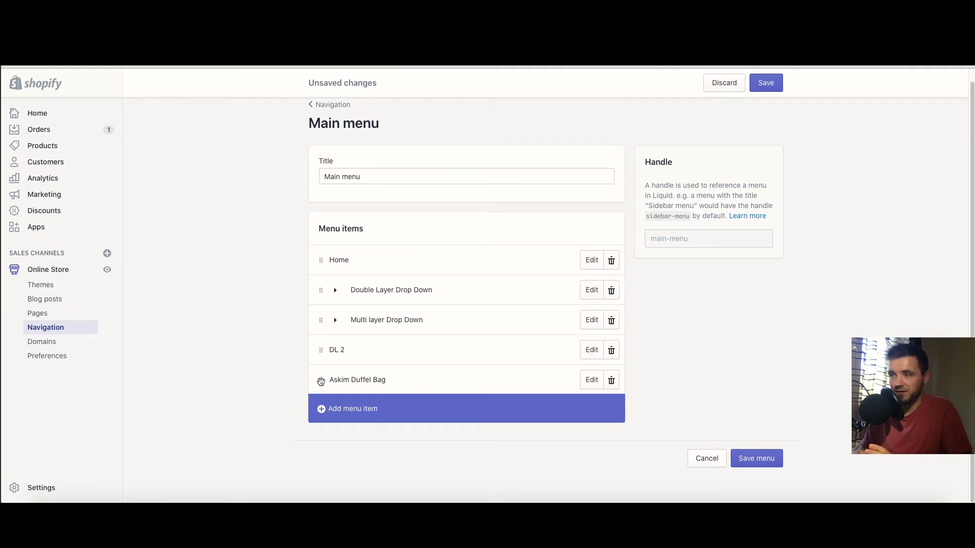
Nest the Askim Duffel Bag item under DL 2 in the Main menu
drag(320, 381, 321, 384)
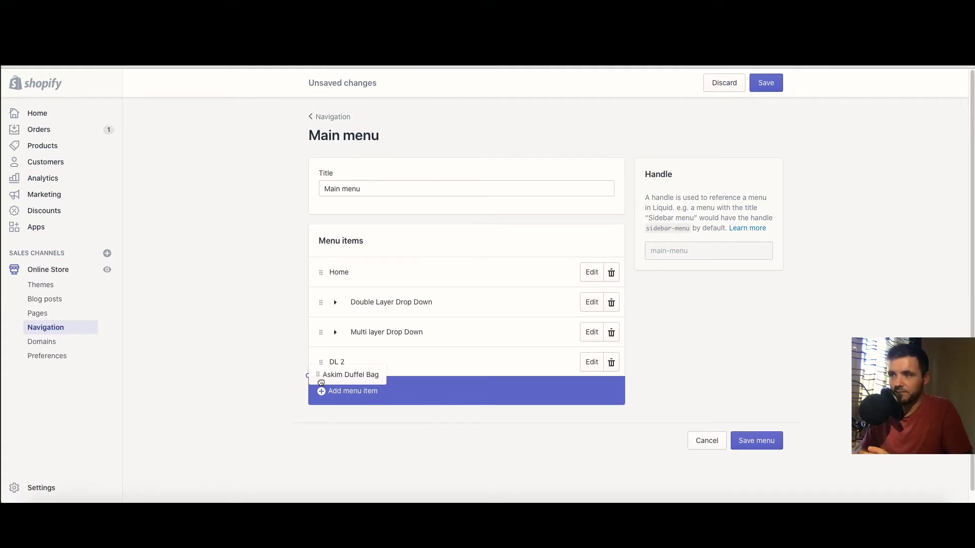
drag(321, 383, 321, 383)
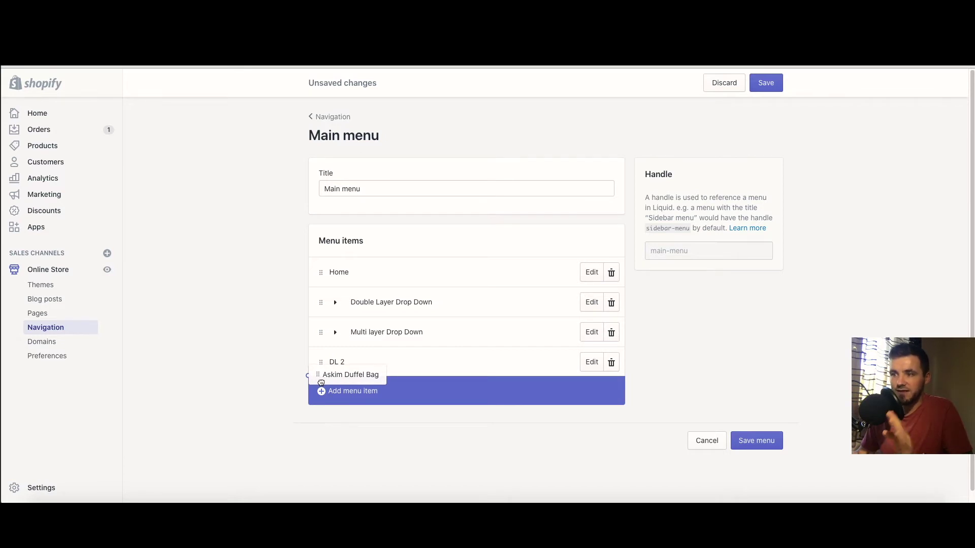
drag(321, 383, 323, 383)
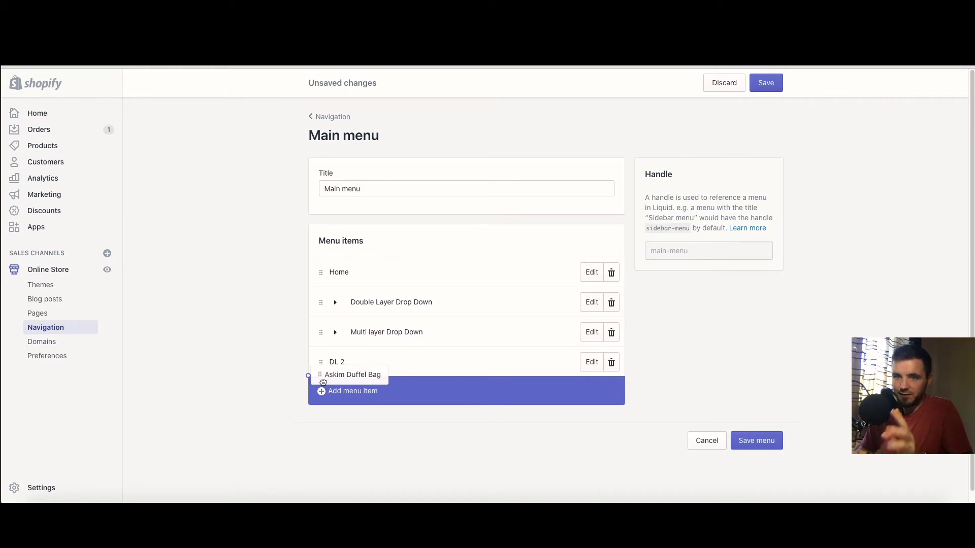
drag(323, 383, 323, 383)
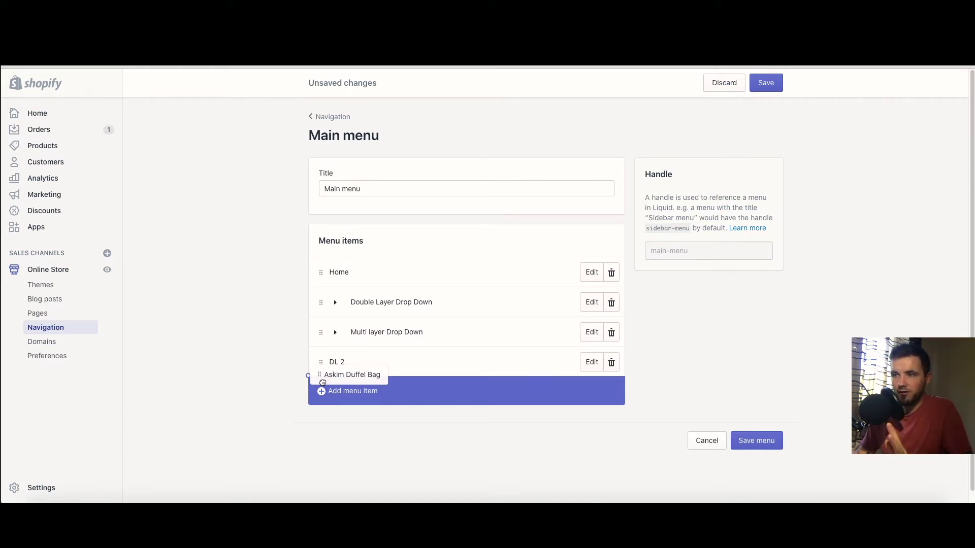
drag(323, 384, 342, 382)
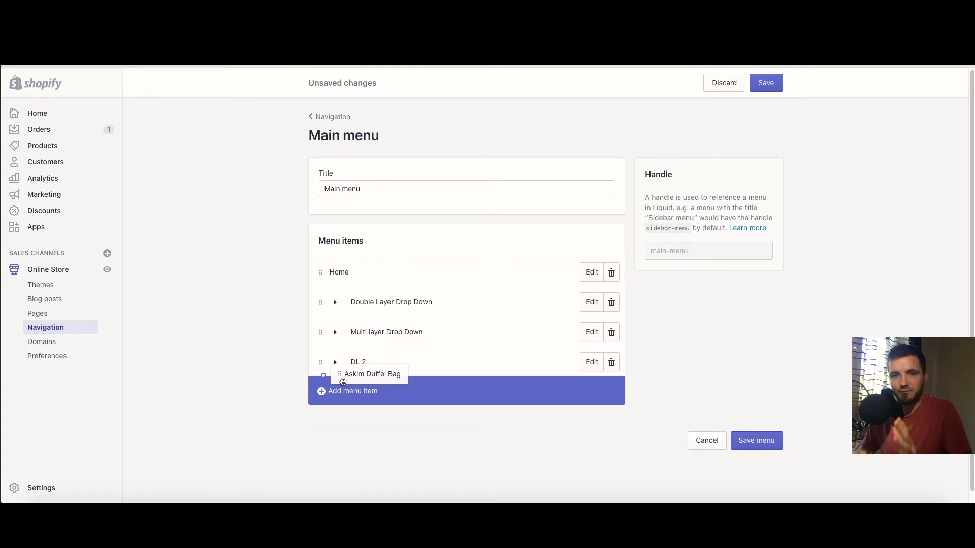
drag(343, 382, 337, 382)
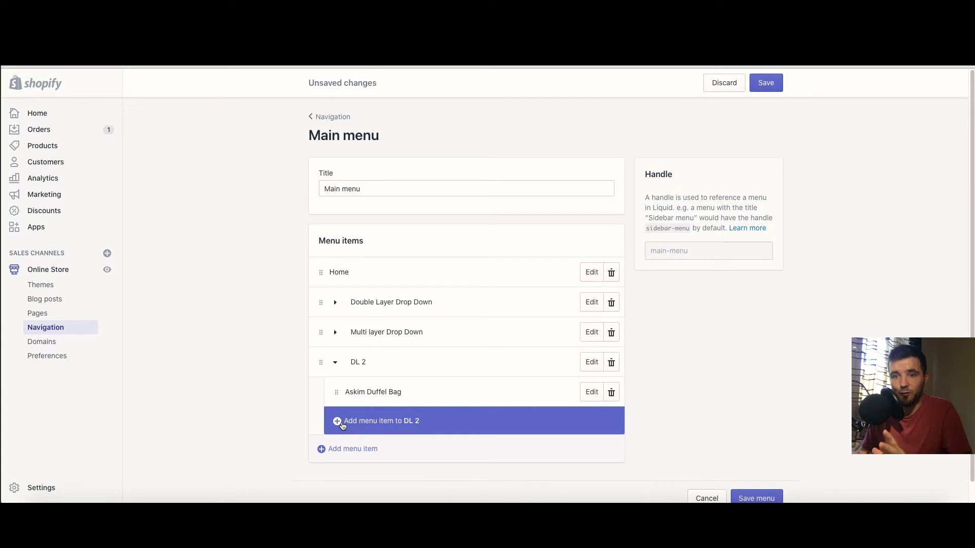
Add a menu item linked to the All Products collection under DL 2, keeping the collection's name
click(344, 423)
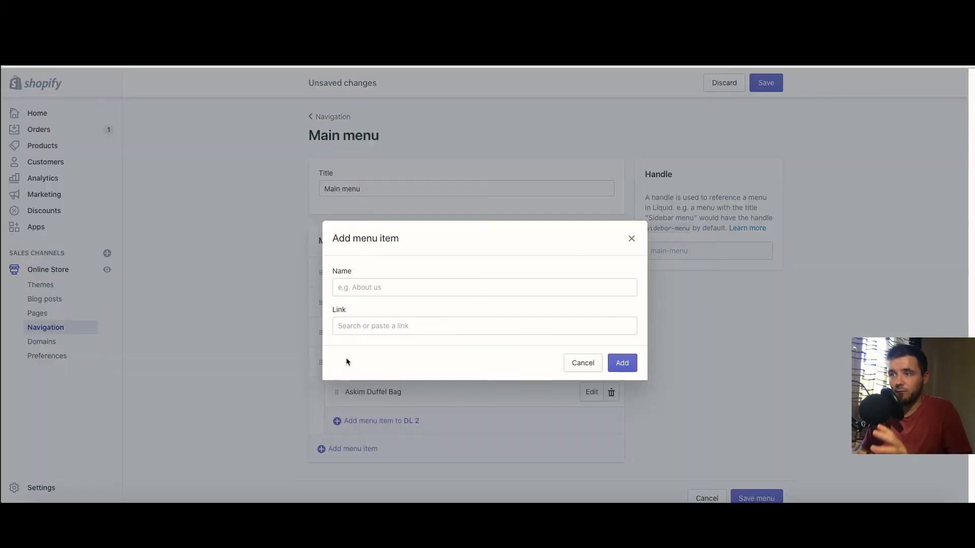
click(353, 329)
click(375, 388)
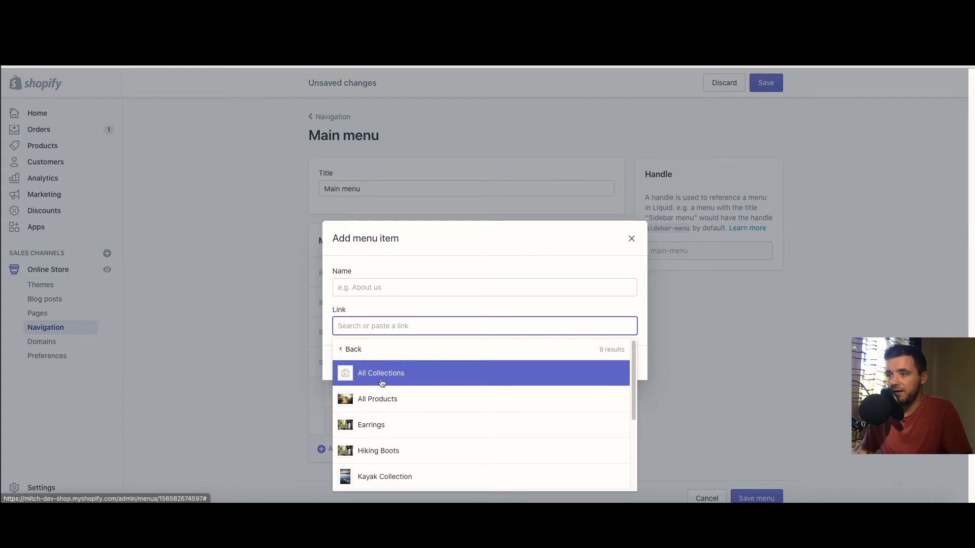
click(378, 397)
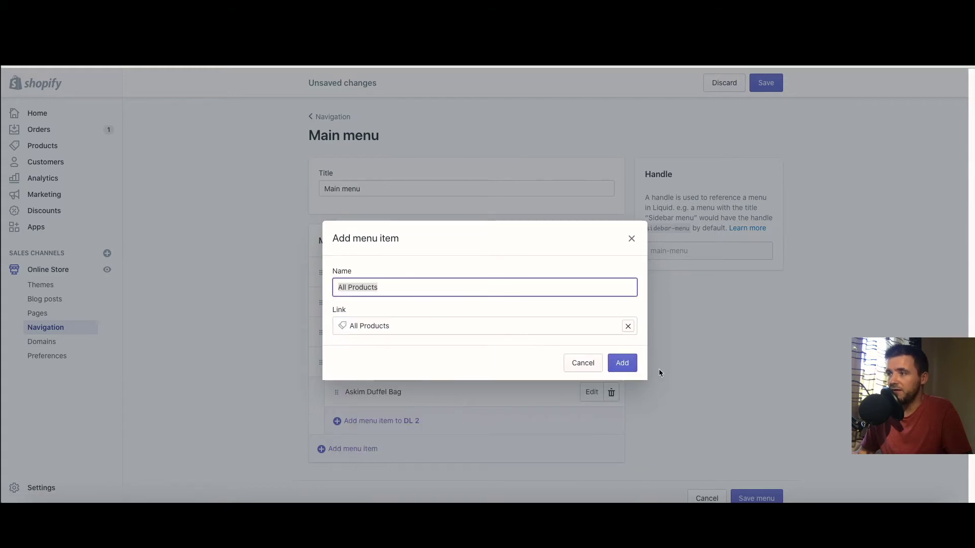
click(624, 363)
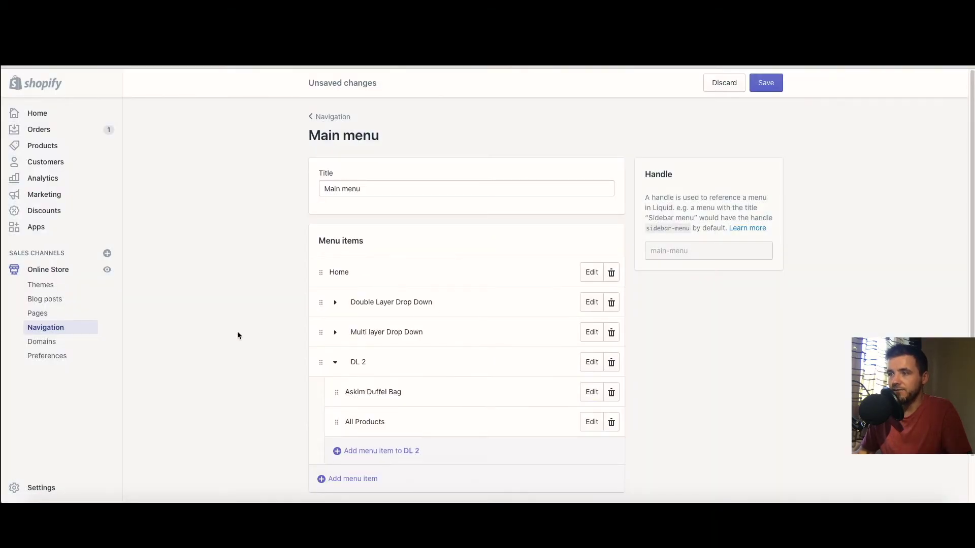
Save the Main menu, reload the storefront and inspect the DL 2 drop-down
click(754, 86)
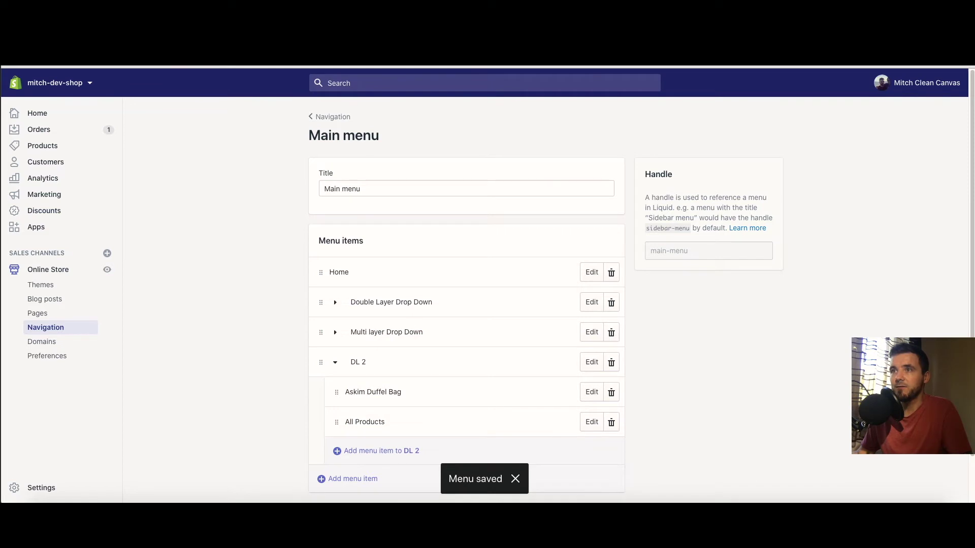
key(ctrl+Tab)
key(super+r)
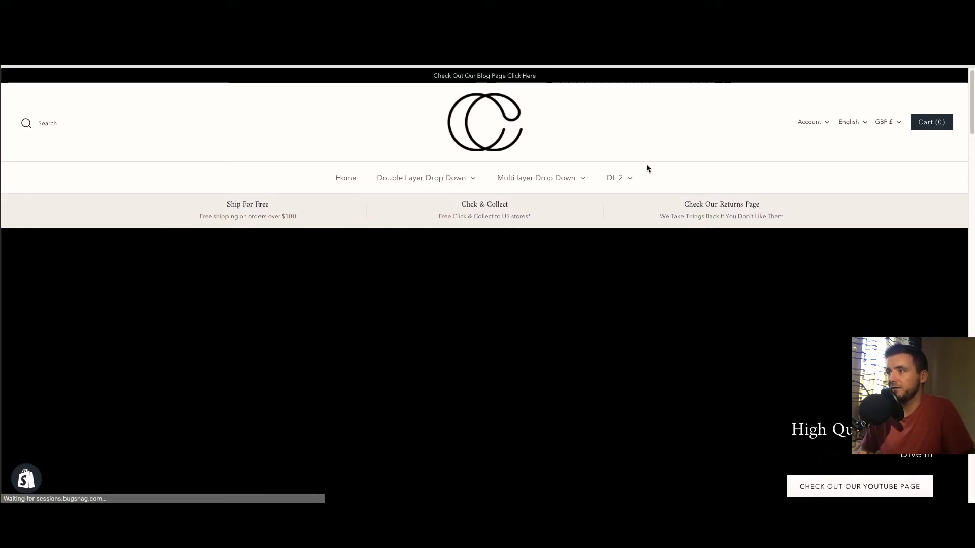
mouse_move(620, 178)
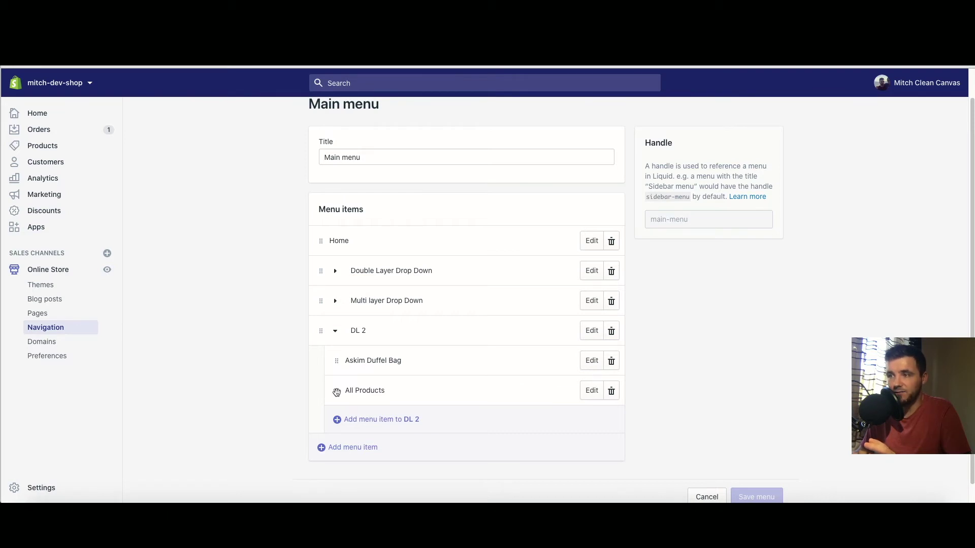
Nest All Products under Askim Duffel Bag and add the Size Chart page to the same submenu
drag(337, 392, 354, 394)
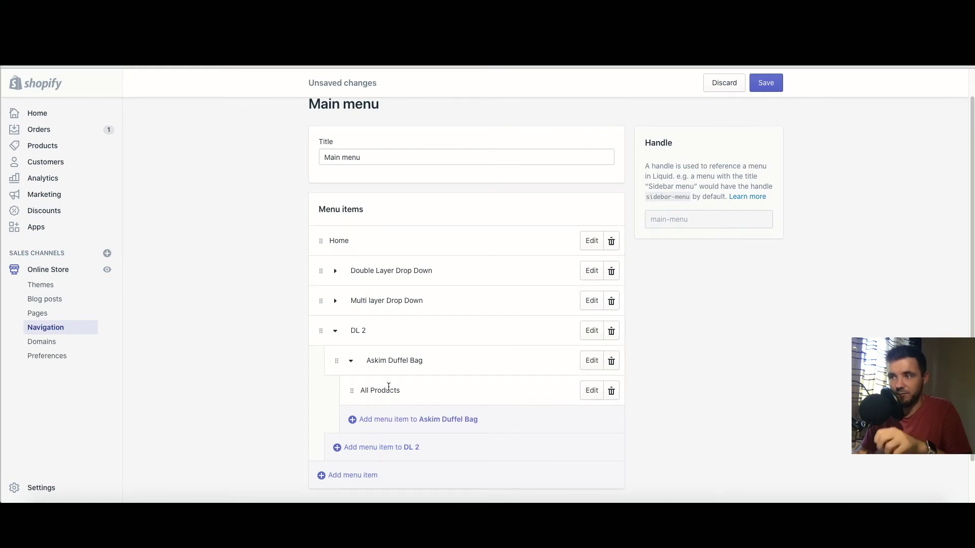
click(365, 421)
click(351, 325)
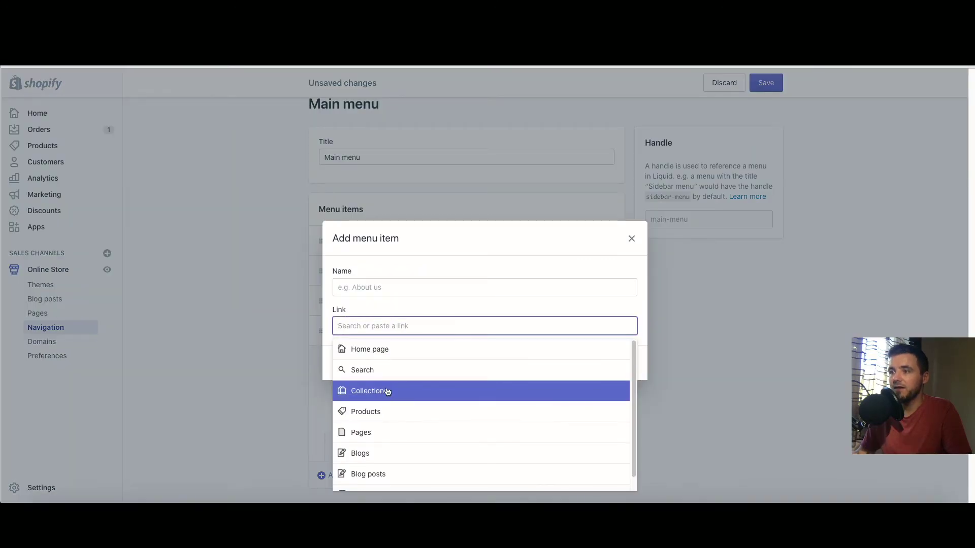
click(369, 412)
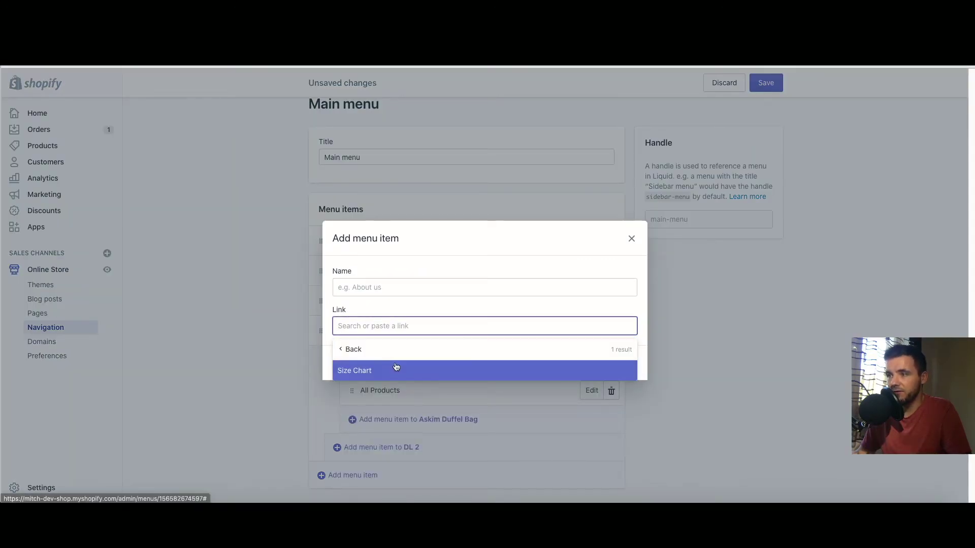
click(396, 366)
click(621, 363)
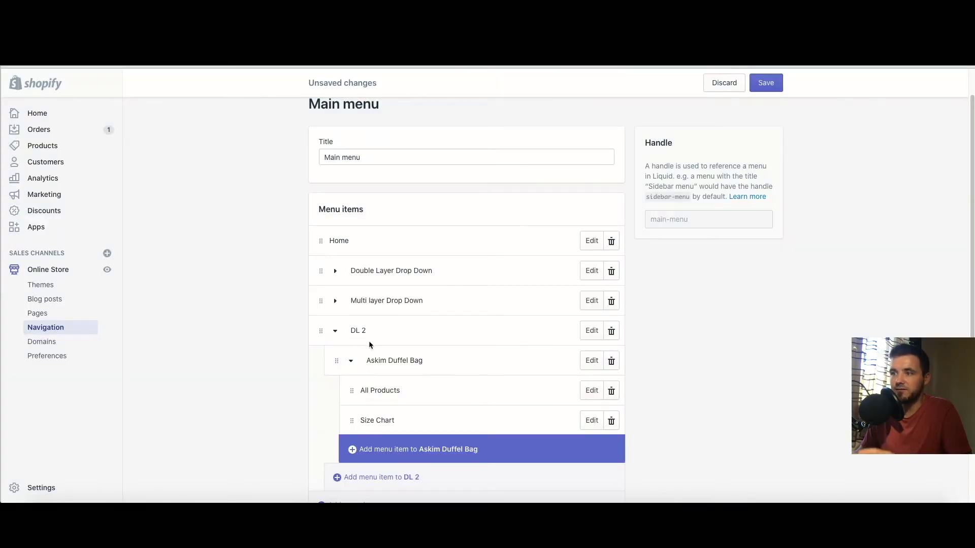
Save the Main menu and check the nested Askim Duffel Bag entries in the storefront's DL 2 drop-down
click(765, 83)
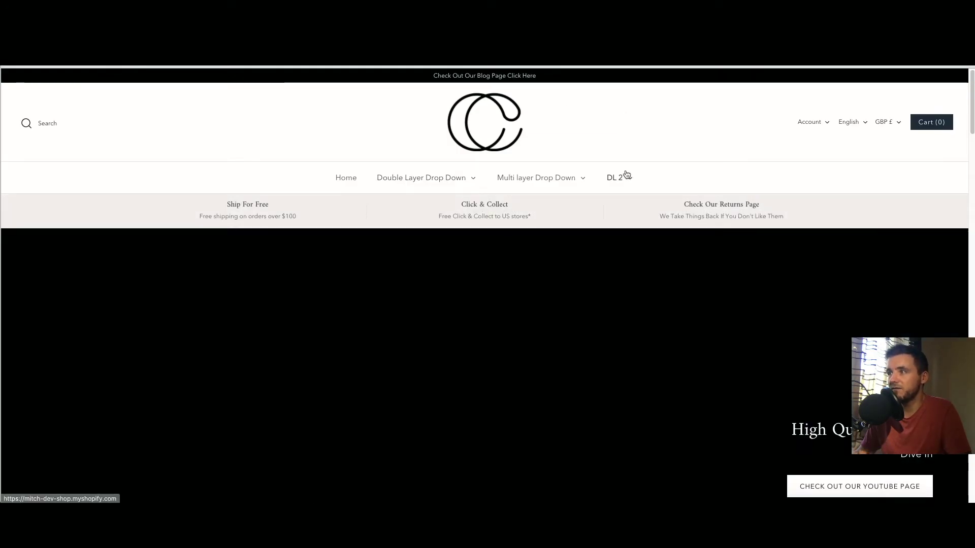
mouse_move(622, 178)
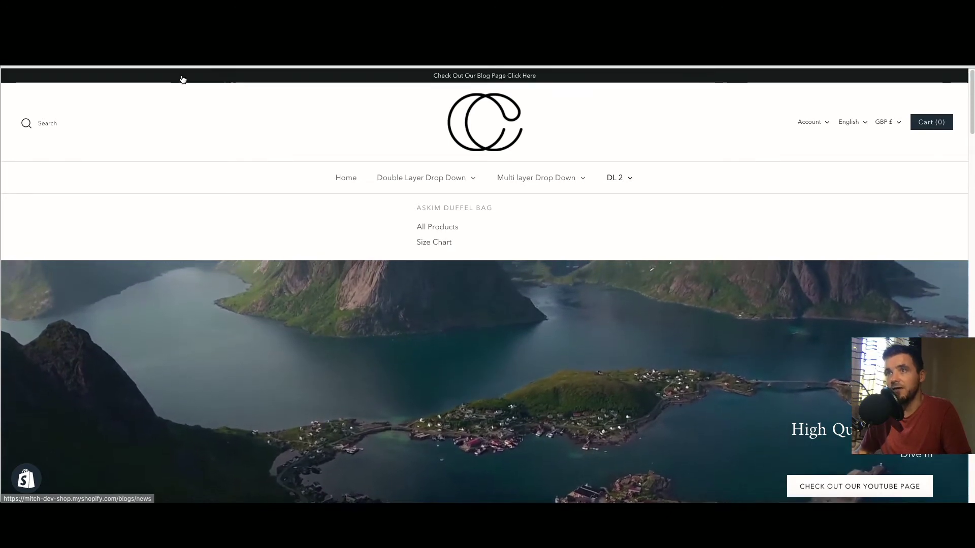
mouse_move(513, 189)
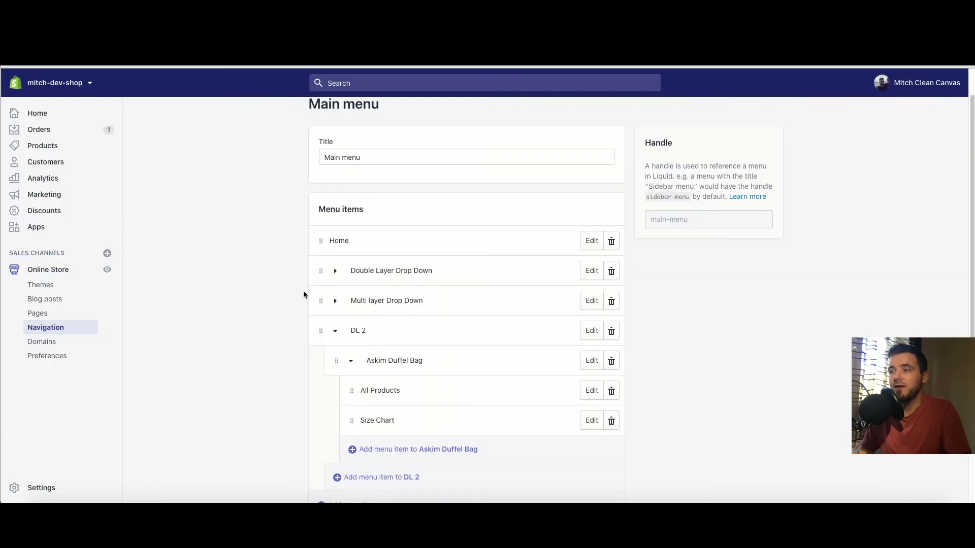
In the Main menu editor, add another item under DL 2 and link it to the Kayak Collection
scroll(340, 389, down, 1)
scroll(305, 364, down, 1)
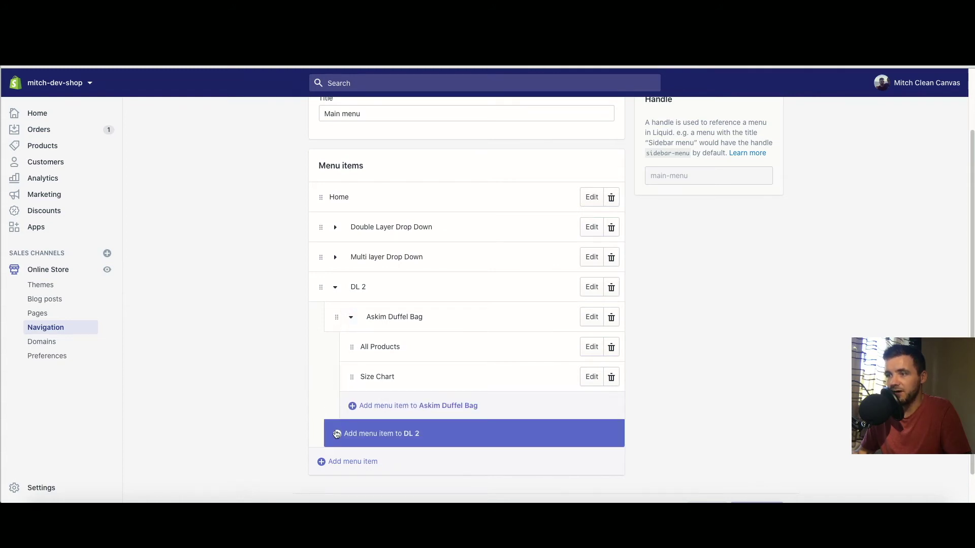
click(337, 435)
click(391, 326)
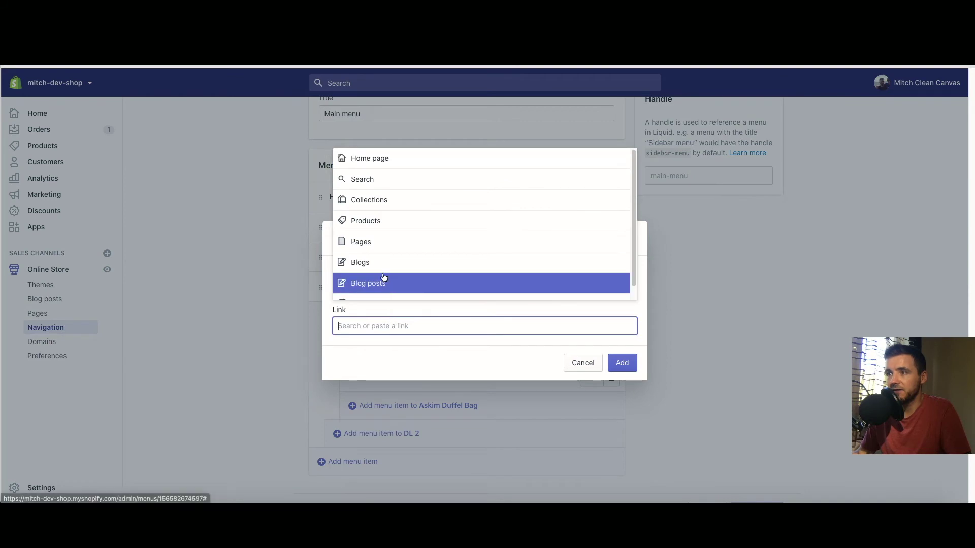
click(383, 225)
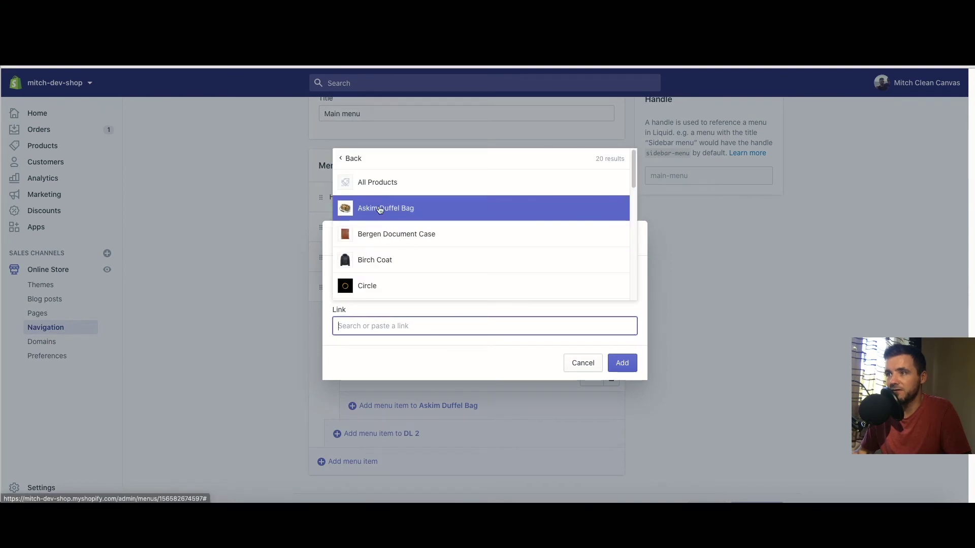
click(380, 211)
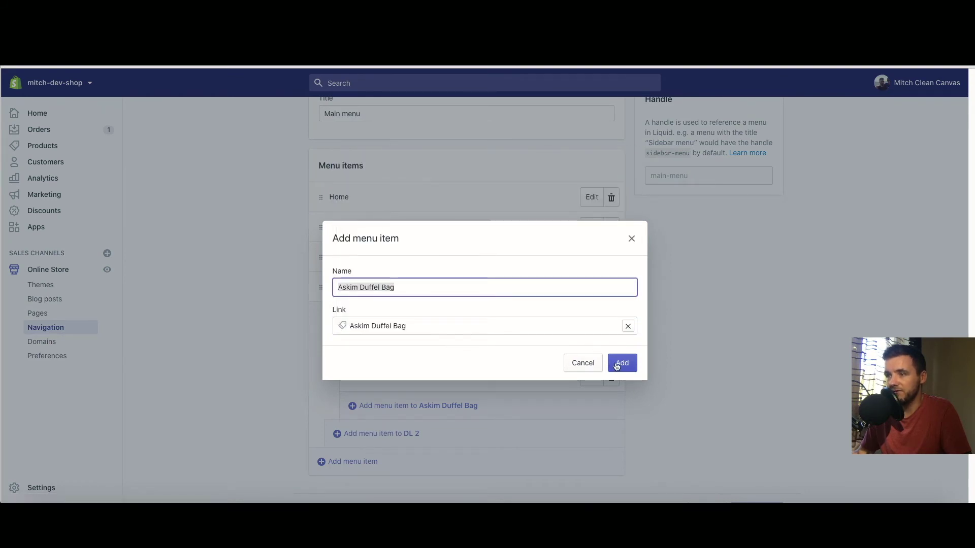
click(628, 326)
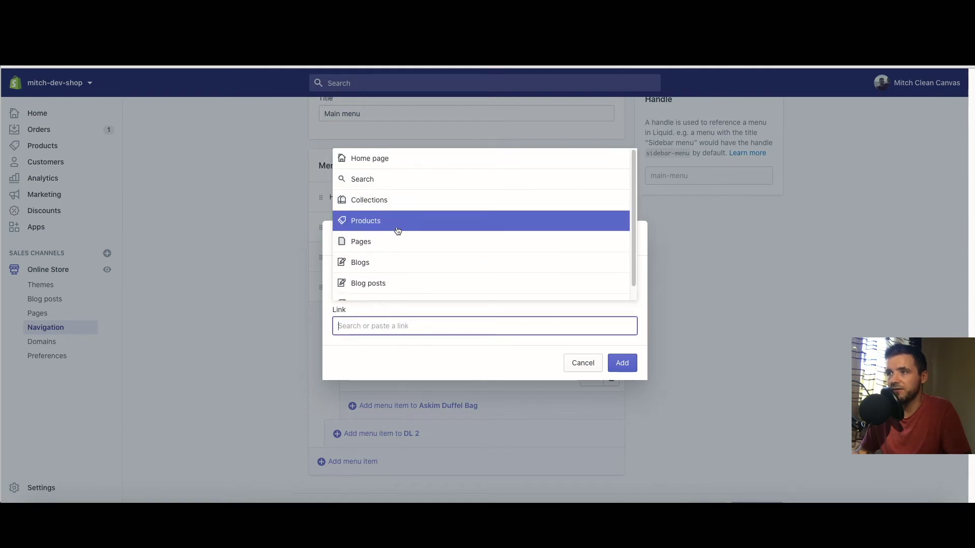
click(388, 202)
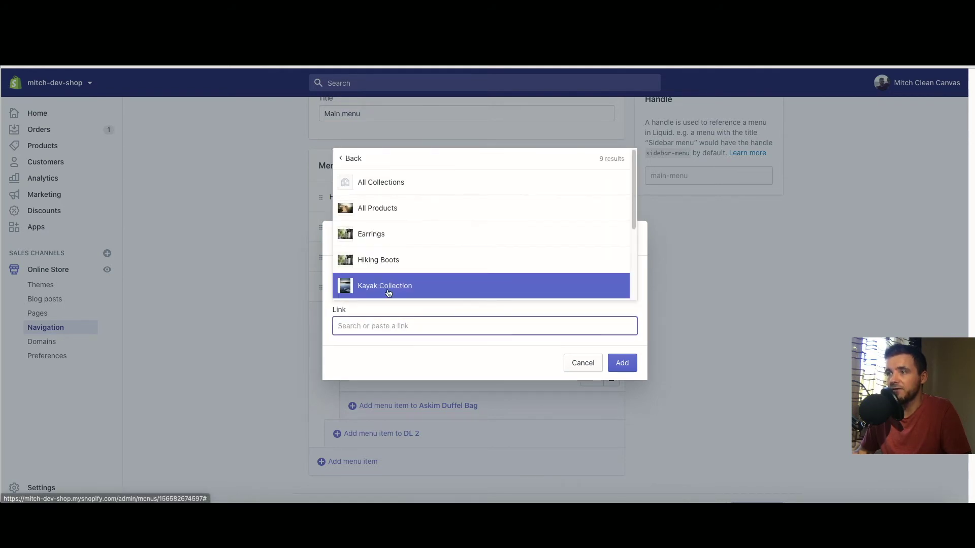
click(388, 291)
click(622, 384)
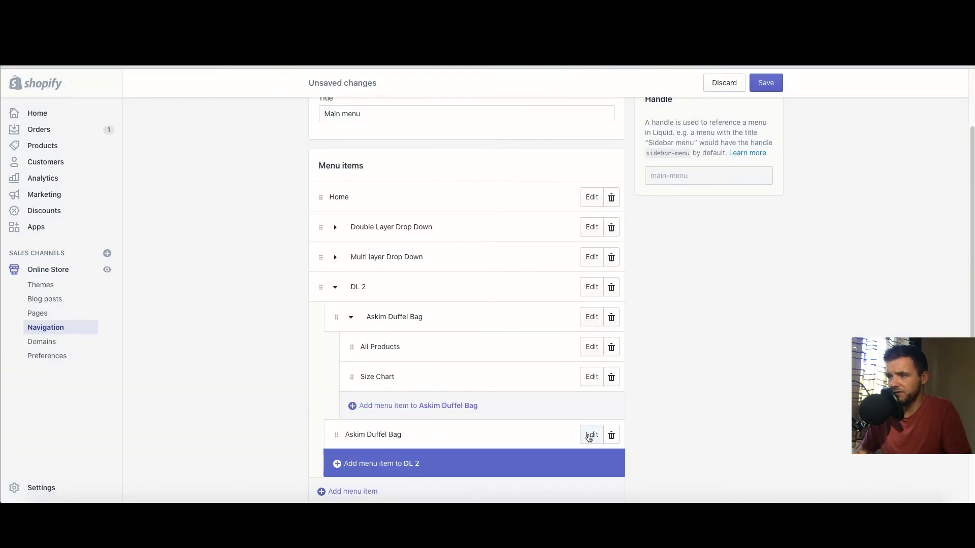
Rename the new second Askim Duffel Bag item under DL 2 as Kayak Collection
click(592, 435)
triple_click(417, 283)
key(BackSpace)
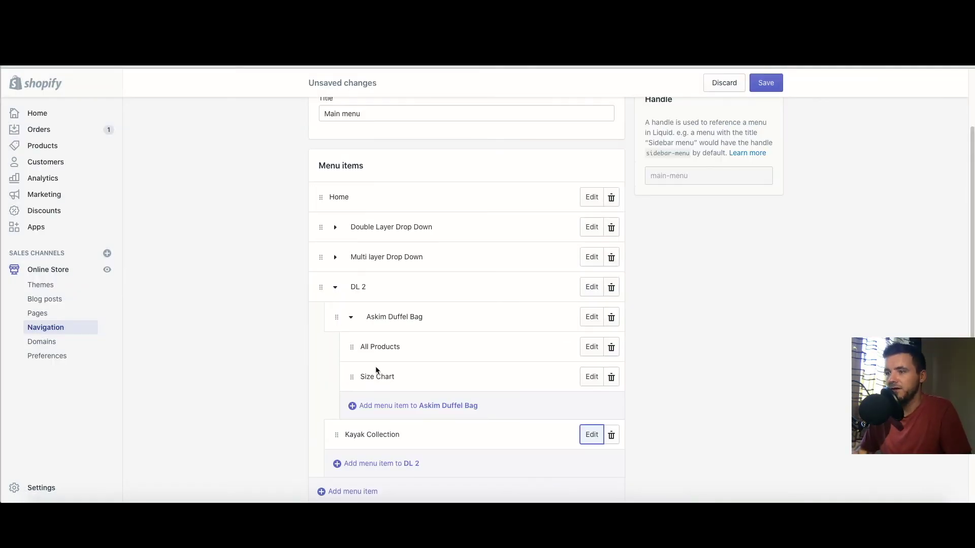
Add a menu item linked to the Size Chart page directly under DL 2
scroll(377, 370, down, 1)
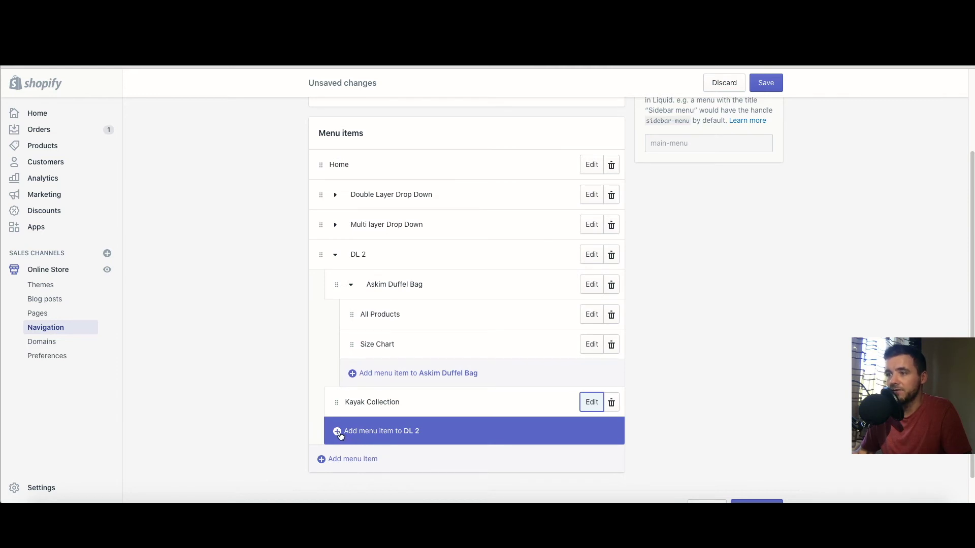
click(338, 432)
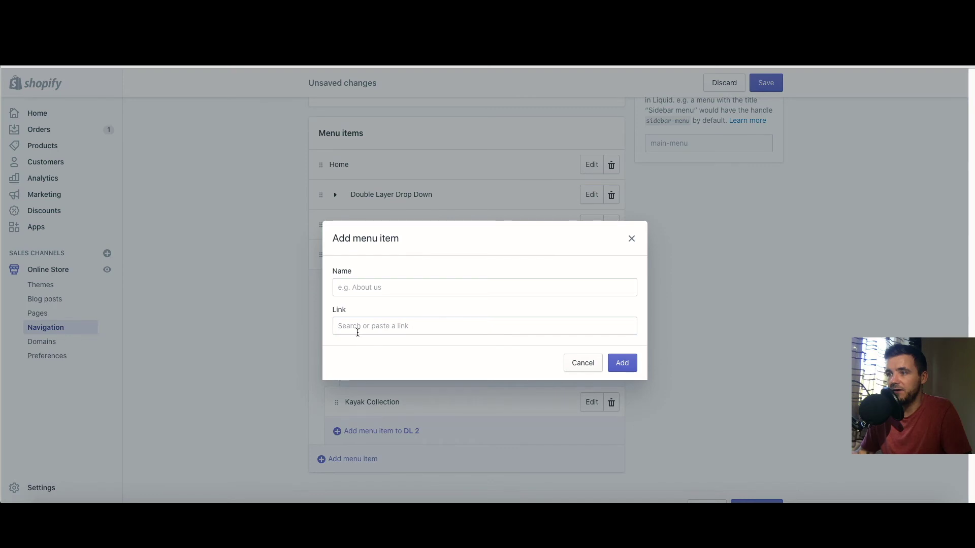
click(401, 327)
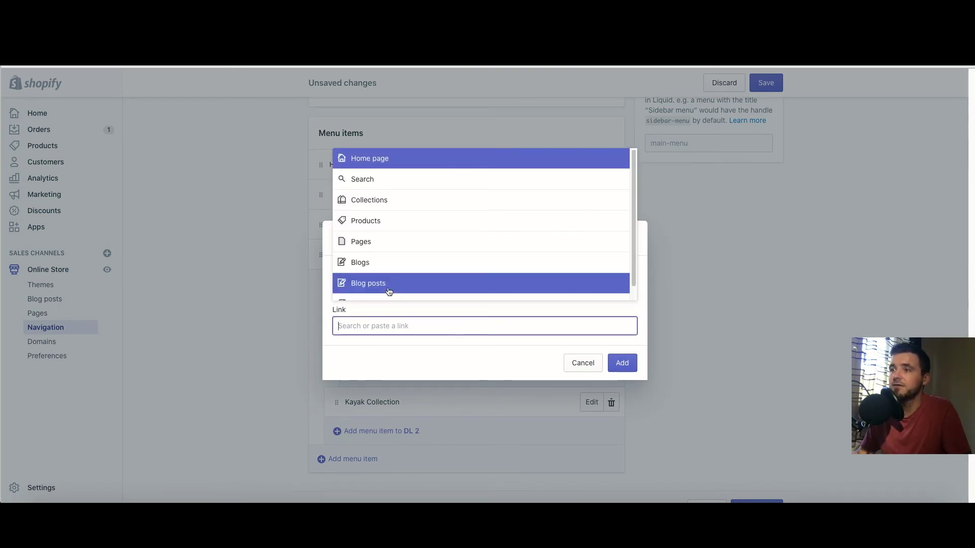
click(394, 242)
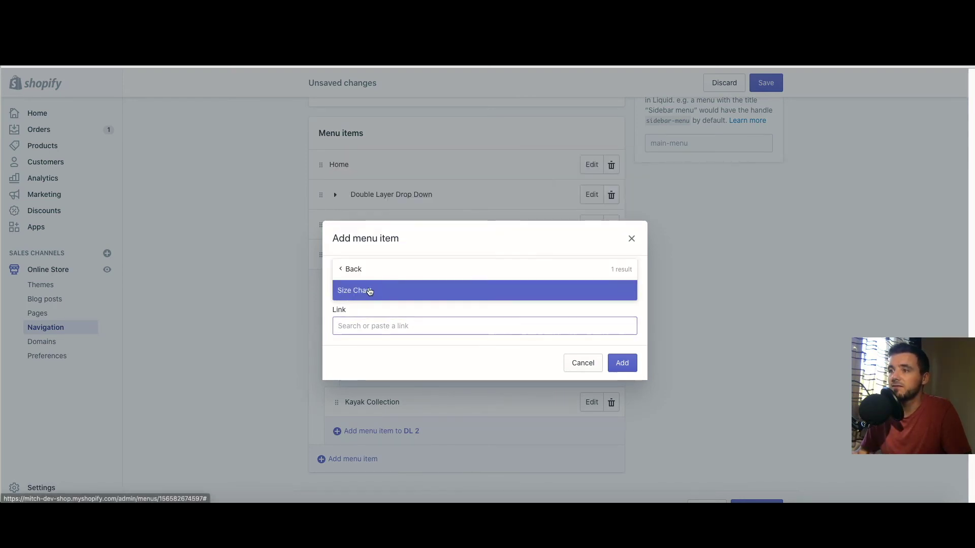
click(366, 288)
click(623, 364)
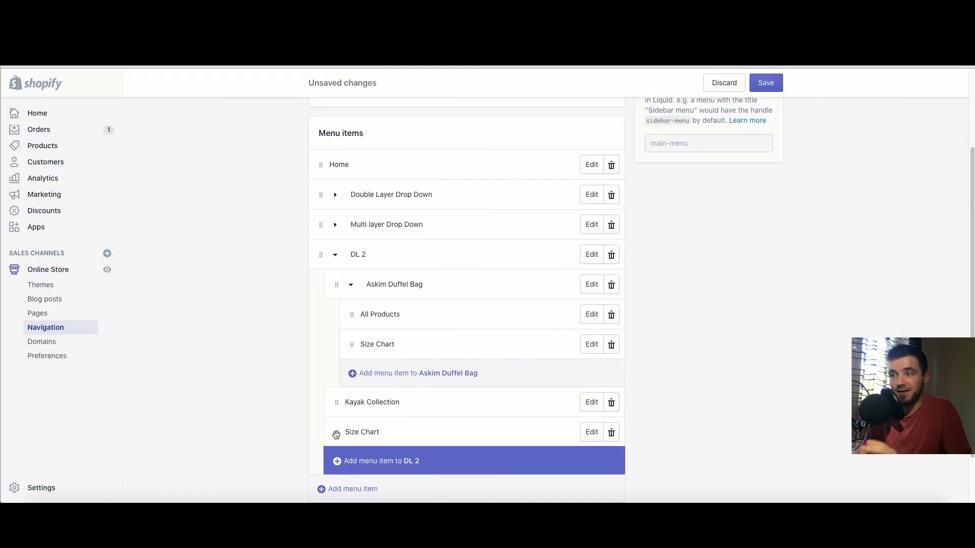
Nest the newly added Size Chart item under Kayak Collection within DL 2
drag(336, 435, 373, 446)
scroll(402, 439, down, 1)
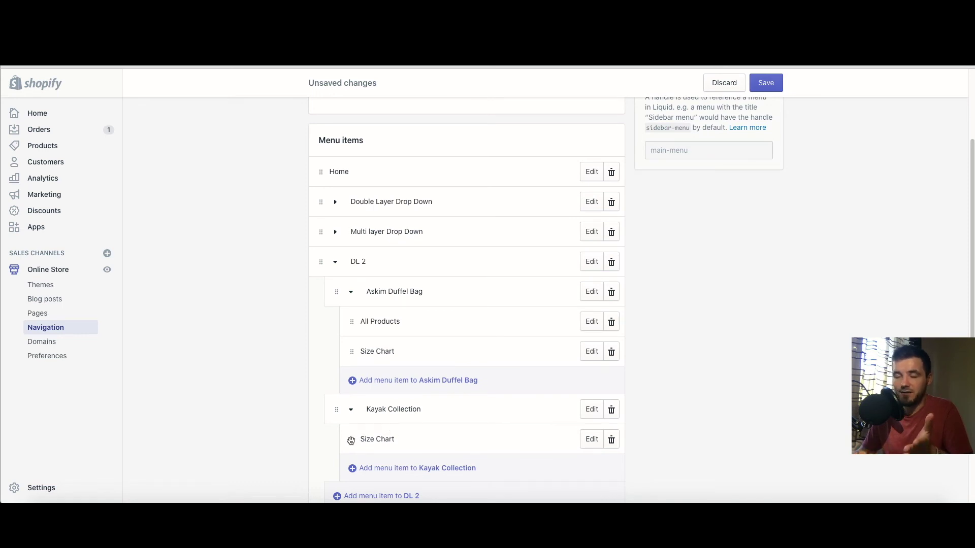
drag(351, 441, 366, 308)
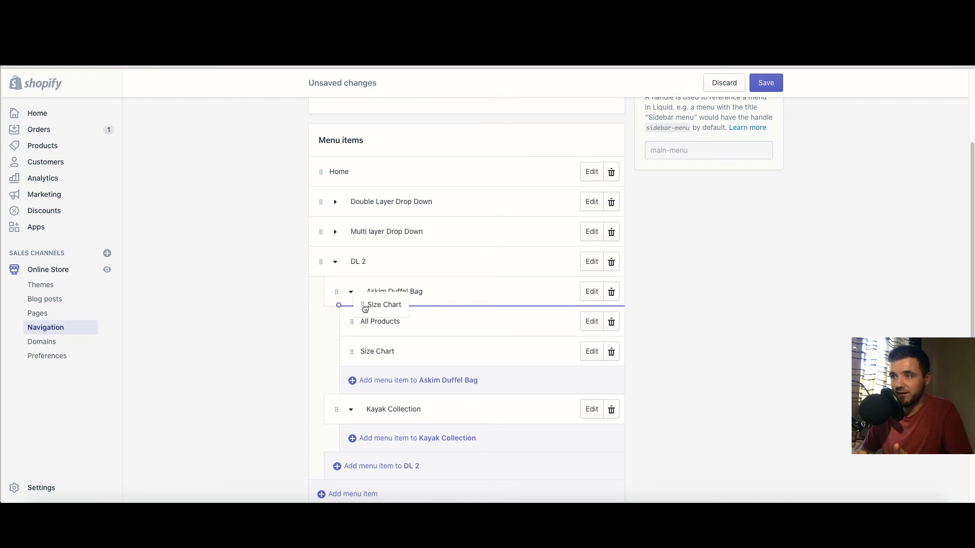
drag(365, 309, 359, 443)
scroll(374, 408, down, 1)
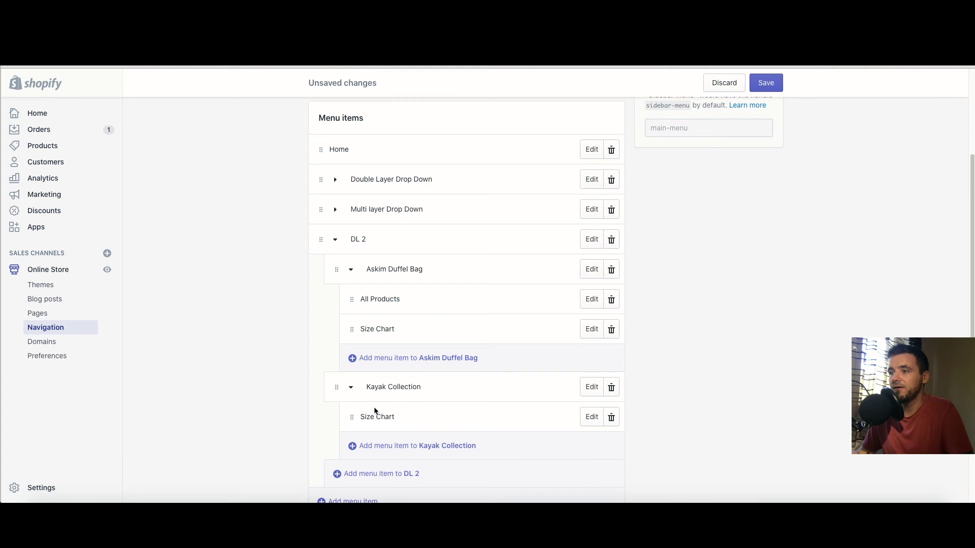
Save the Main menu and view the DL 2 drop-down with both submenus on the storefront
scroll(360, 408, down, 1)
click(765, 82)
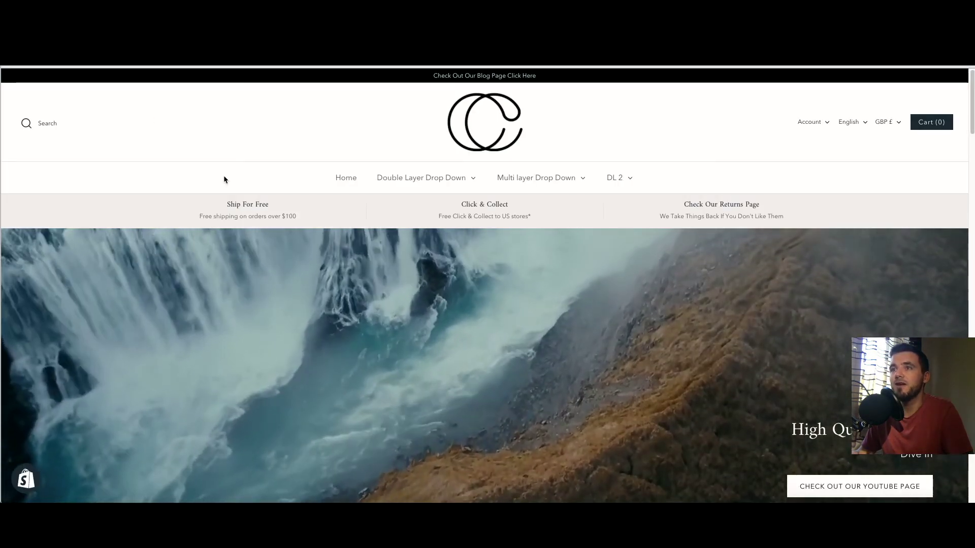
click(626, 182)
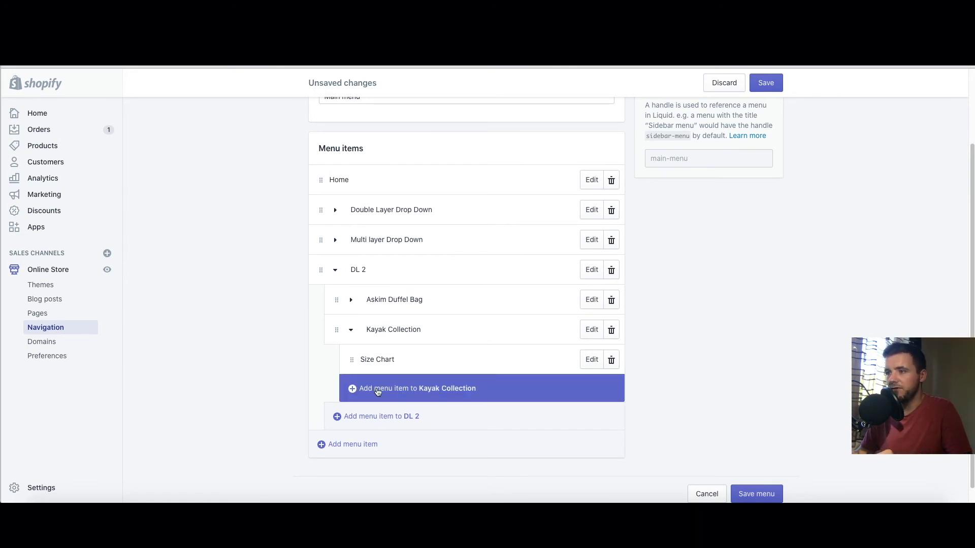
Add a menu item linked to the All Products 2 collection under Kayak Collection, without a tag filter, and save the menu
click(372, 391)
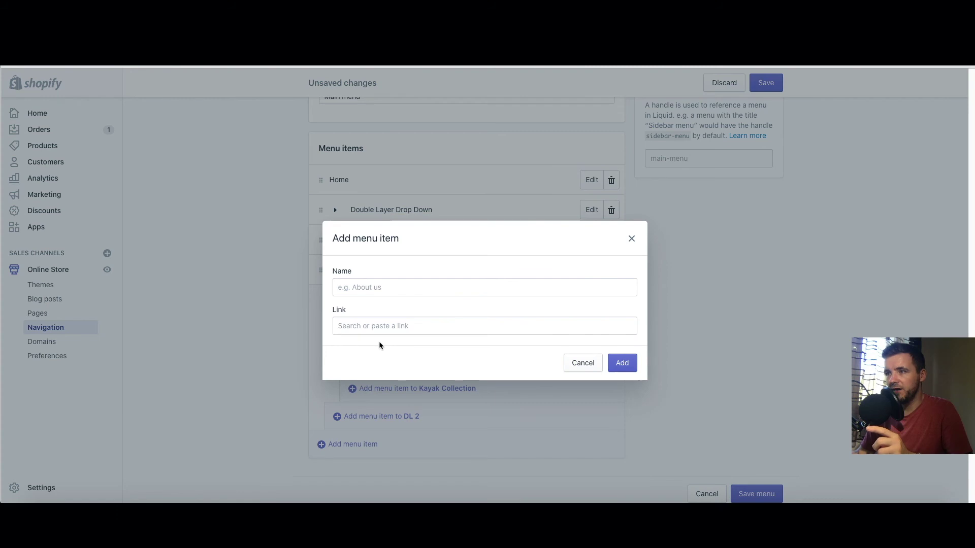
click(367, 327)
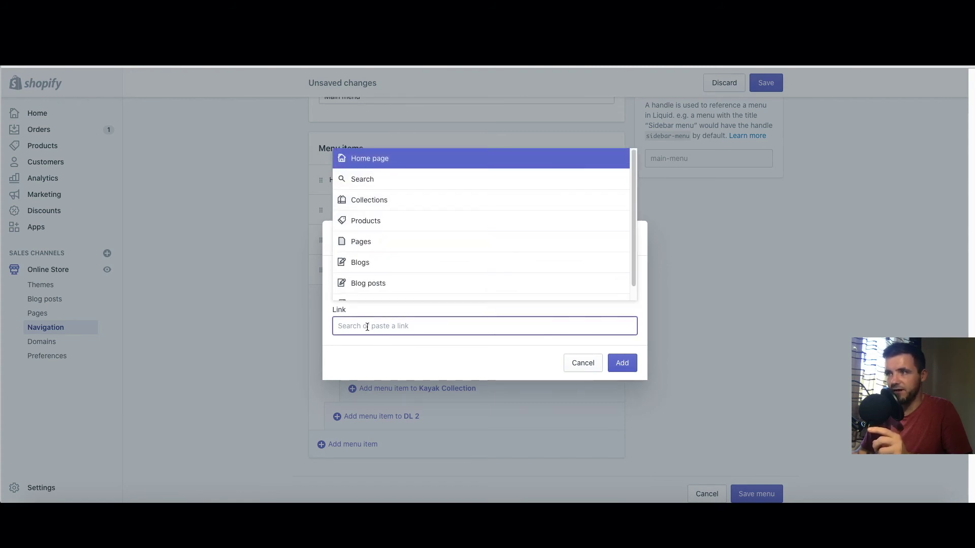
click(398, 200)
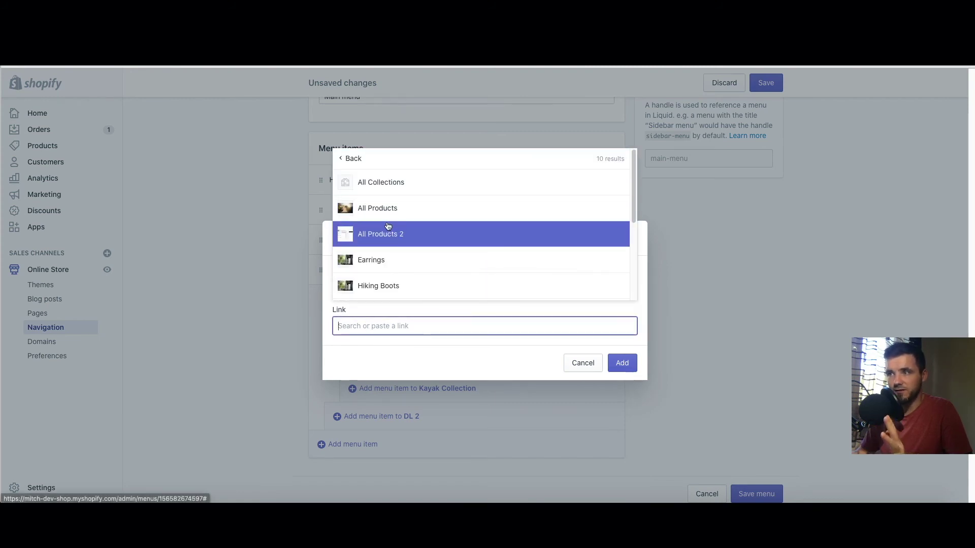
click(374, 237)
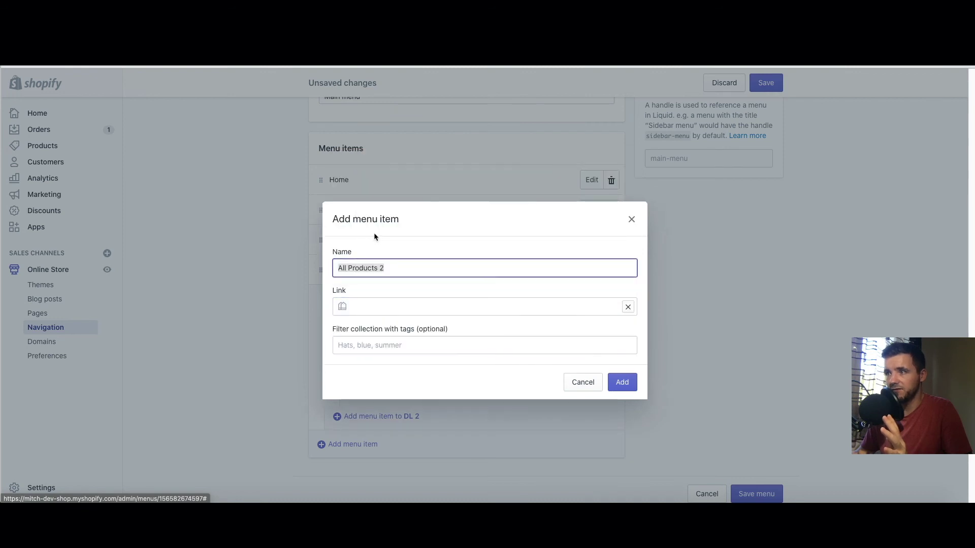
click(370, 346)
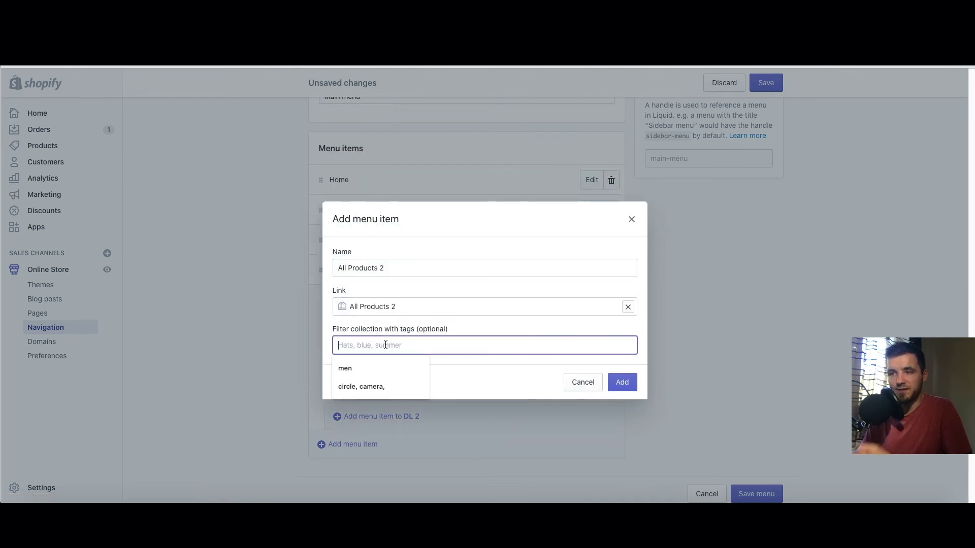
click(543, 375)
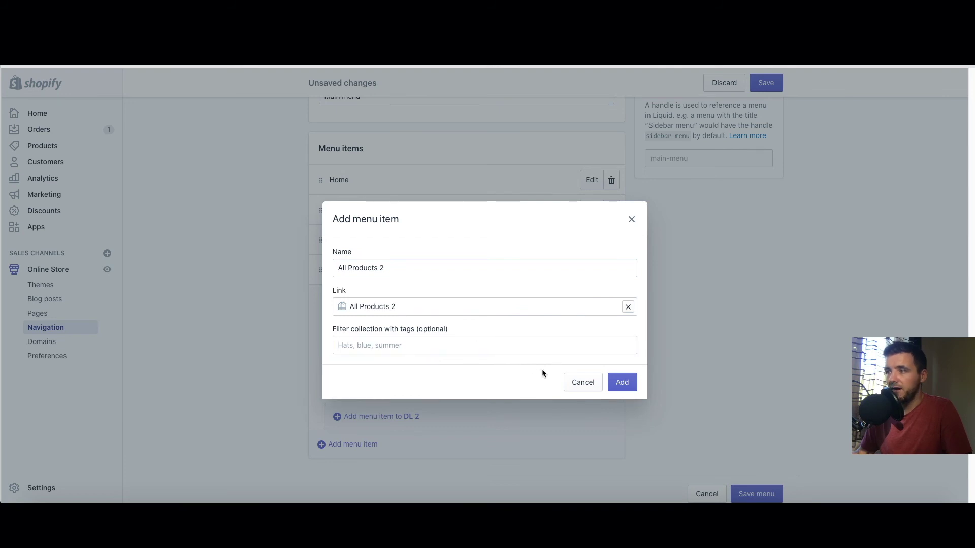
click(625, 384)
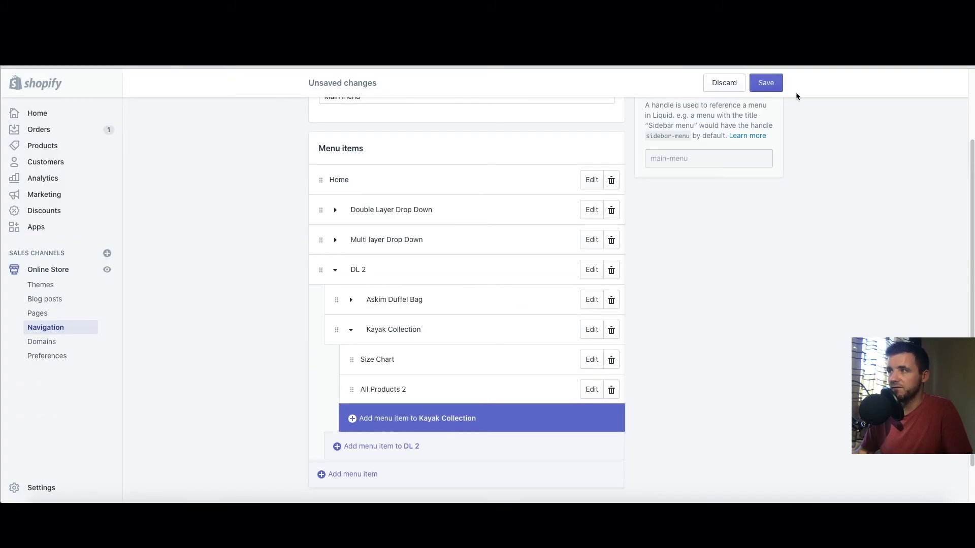
click(767, 83)
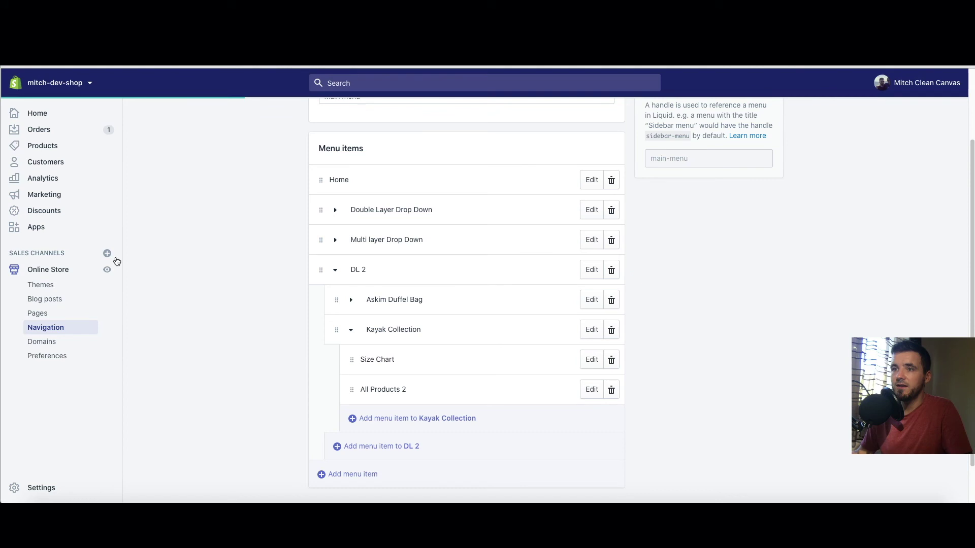
View the online store and open All Products 2 under Kayak Collection in the DL 2 drop-down to check its product listing
click(106, 271)
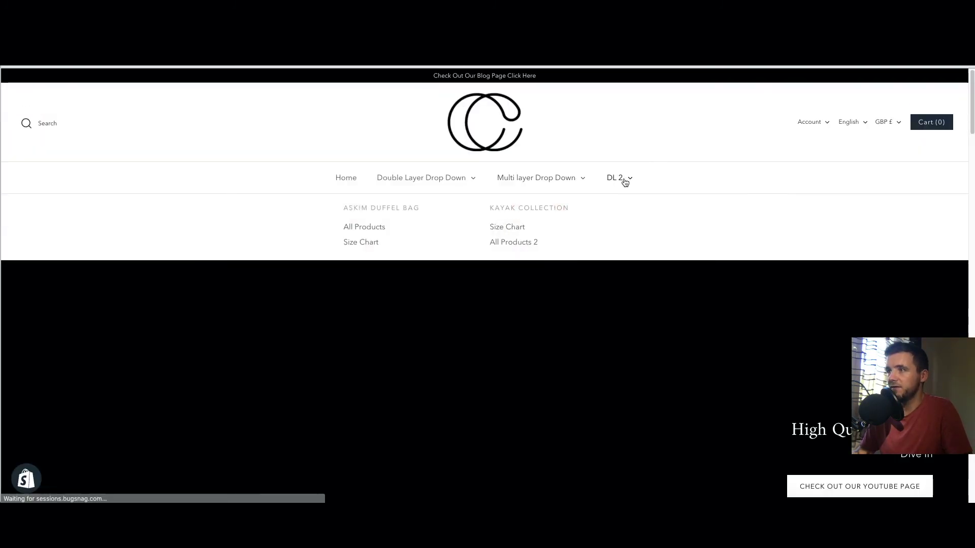
mouse_move(573, 202)
mouse_move(619, 180)
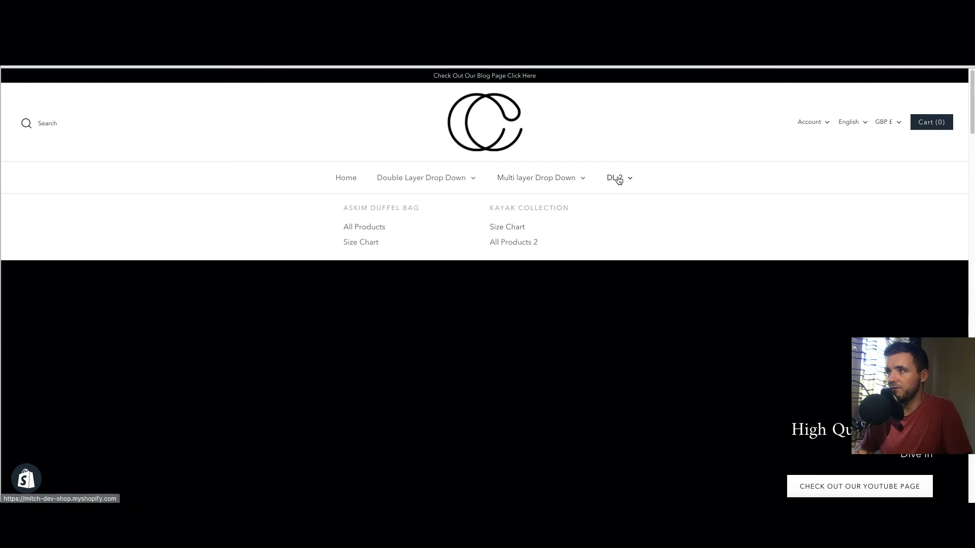
click(501, 243)
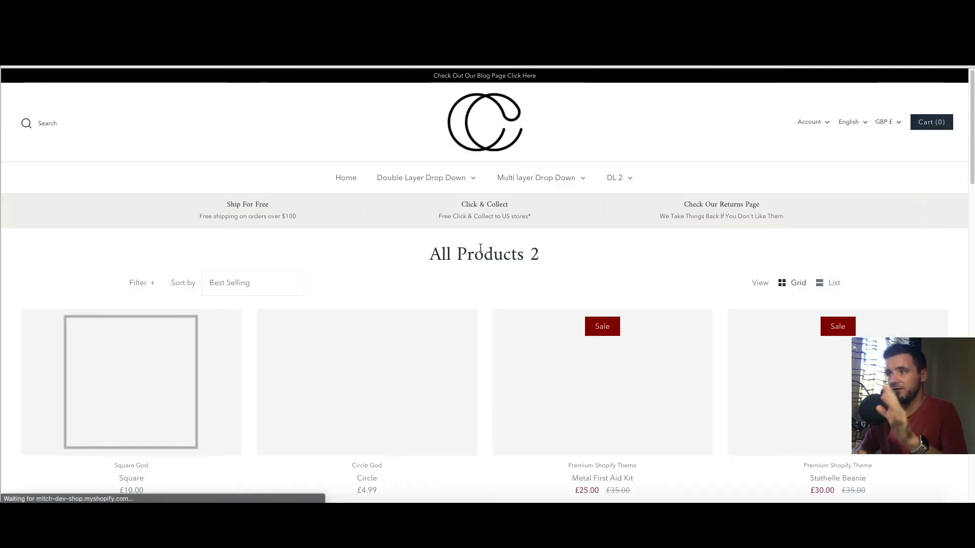
scroll(318, 270, down, 1)
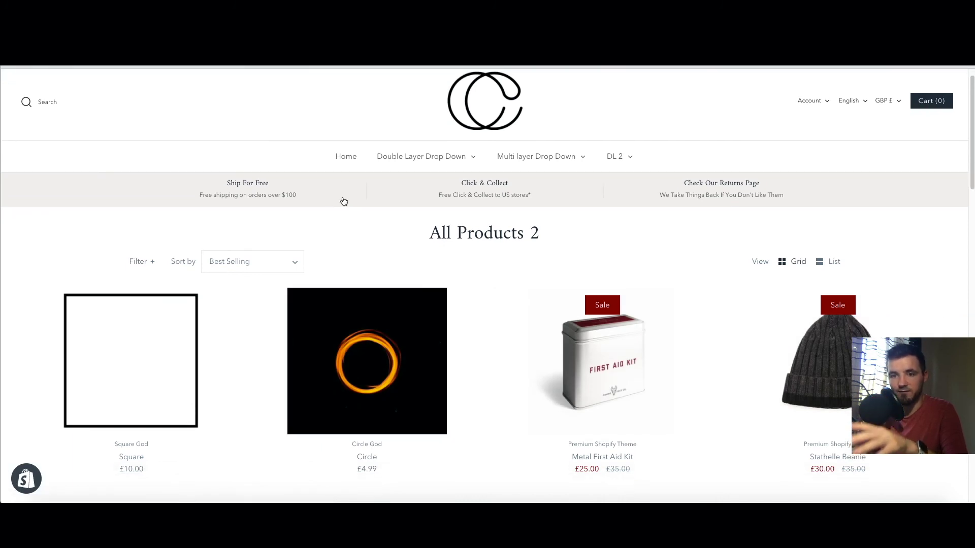
Back in the Shopify admin, filter the All Products 2 menu item's collection by the tag bags and save the menu
key(ctrl+tab)
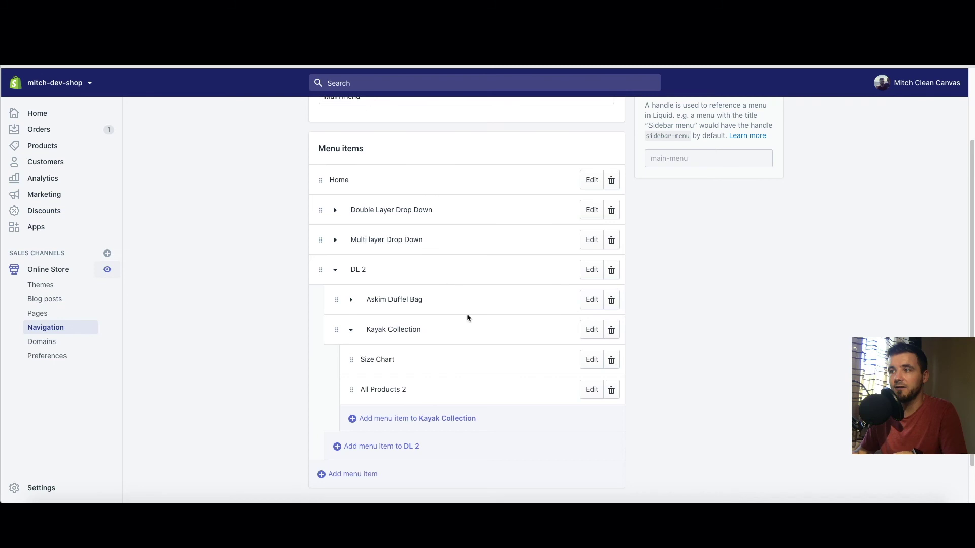
click(589, 390)
click(403, 346)
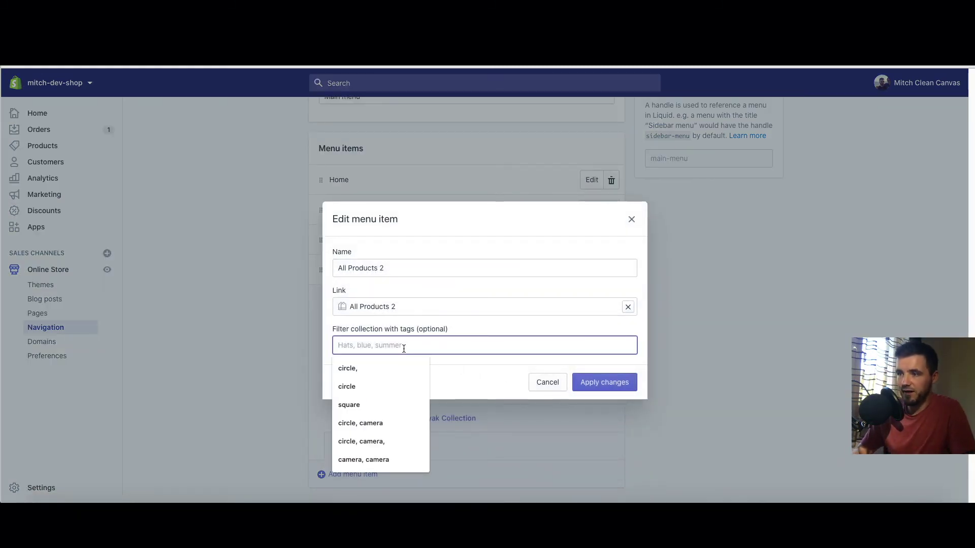
text(bags)
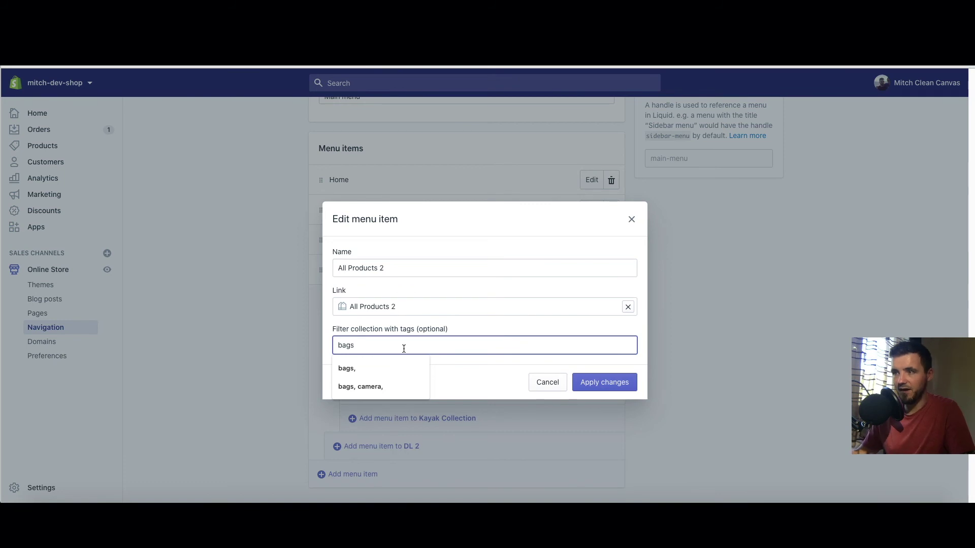
click(592, 388)
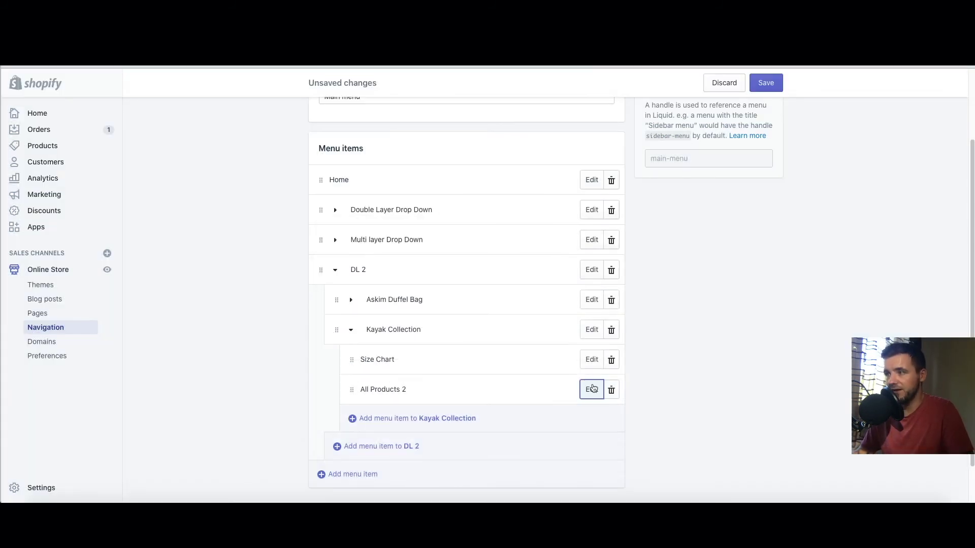
click(762, 87)
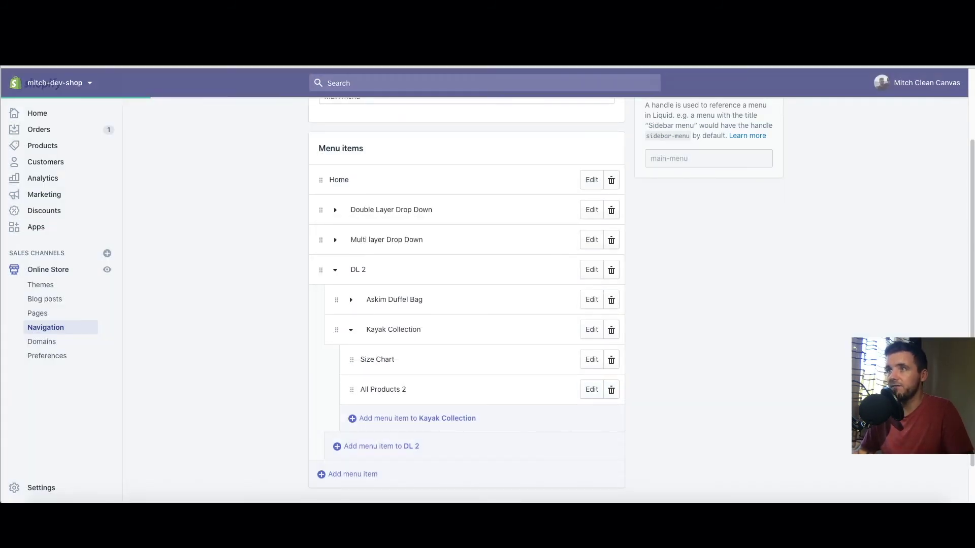
On the storefront, open All Products 2 from the DL 2 drop-down again and examine the tag-filtered collection page
click(292, 68)
mouse_move(635, 161)
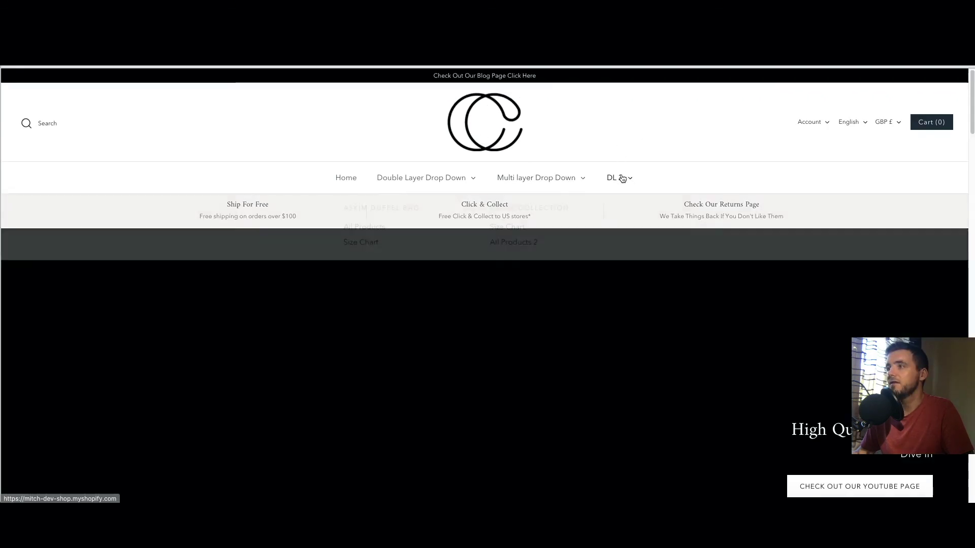
mouse_move(620, 178)
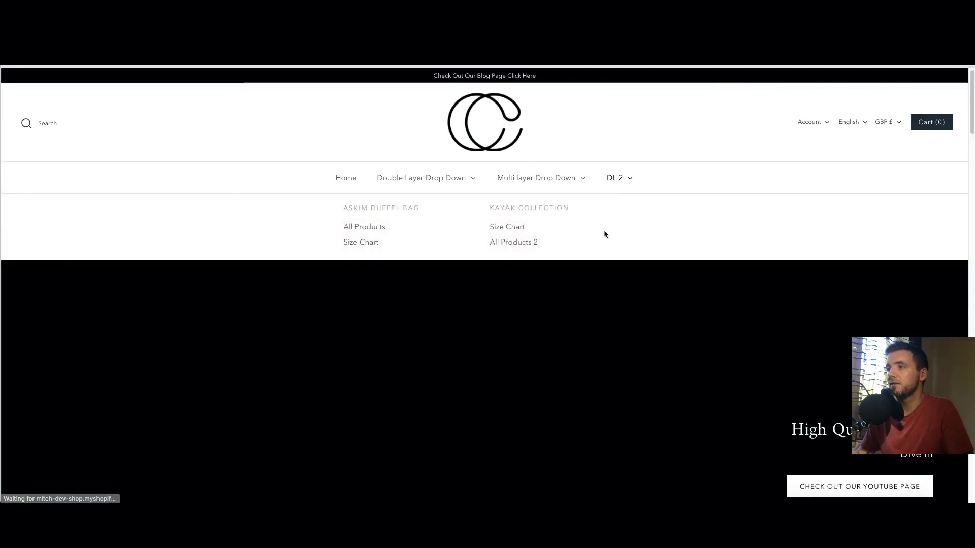
click(523, 246)
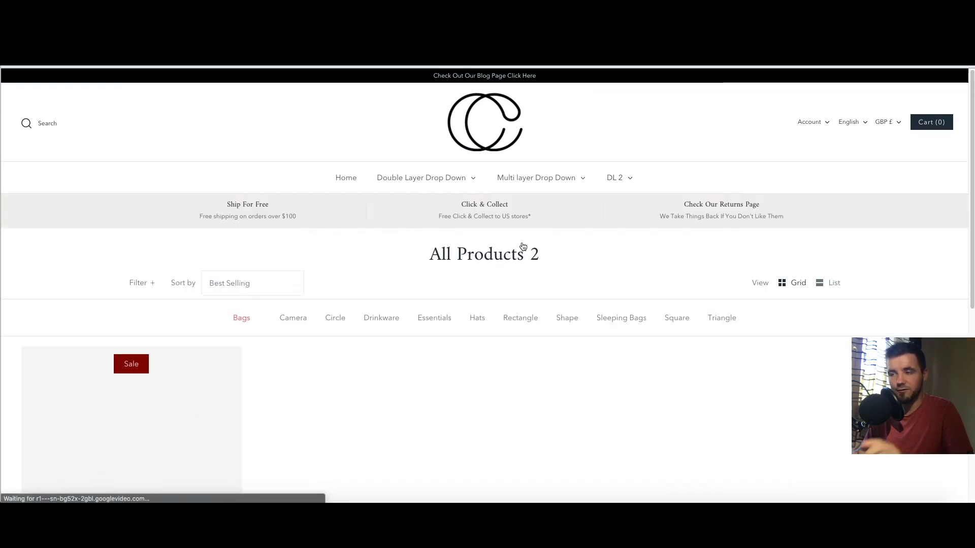
scroll(395, 297, down, 3)
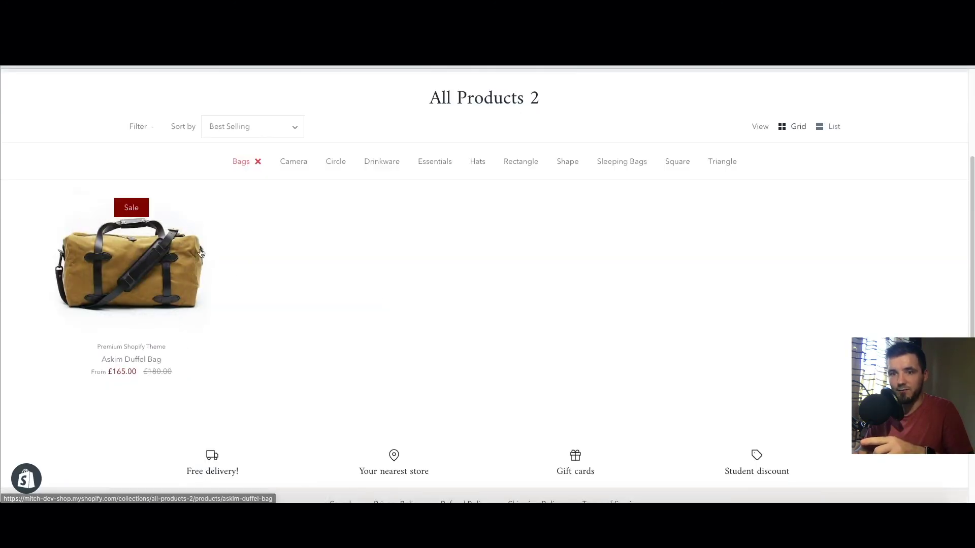
scroll(316, 272, up, 1)
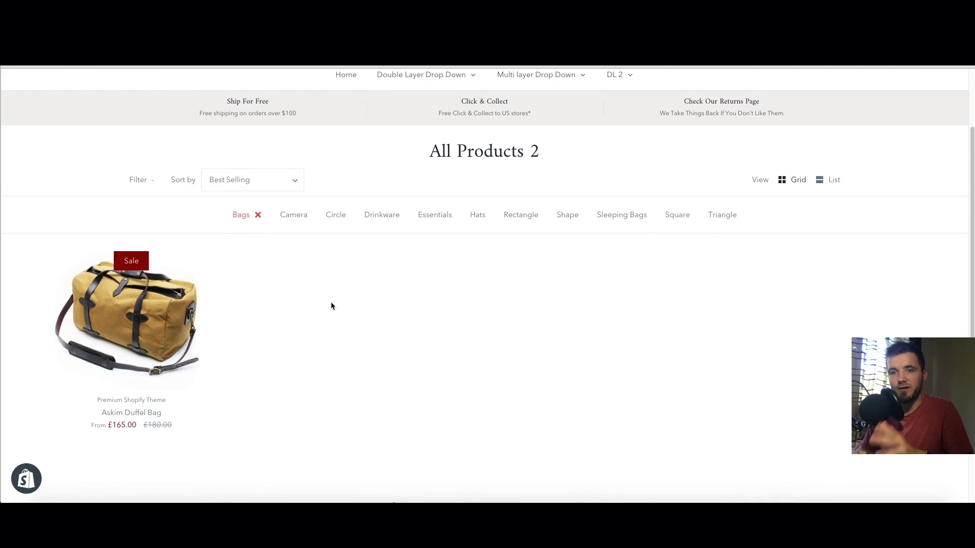